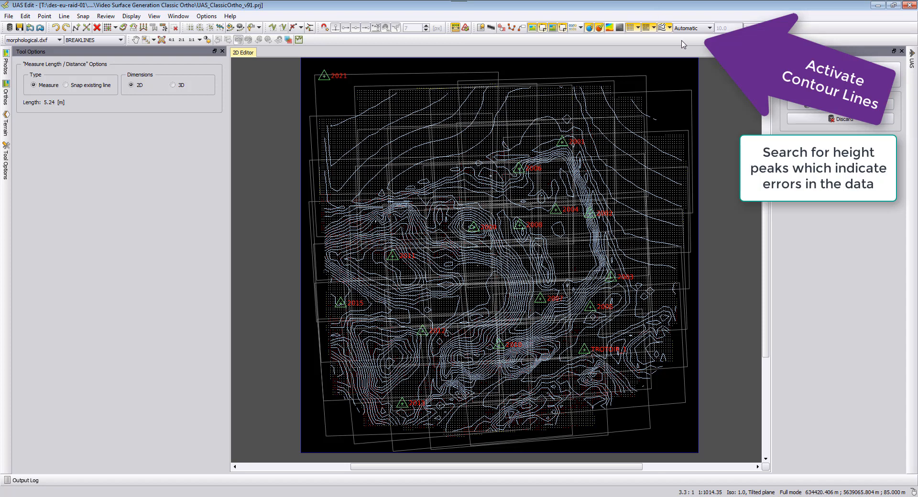
Step: Toggle the contour line display off and back on, and set the contour height interval to 1.0
left_click(661, 28)
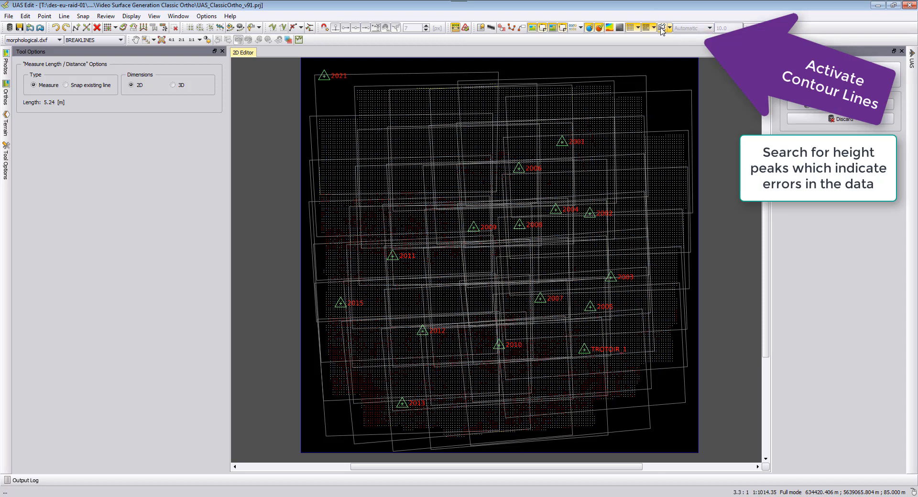
left_click(661, 29)
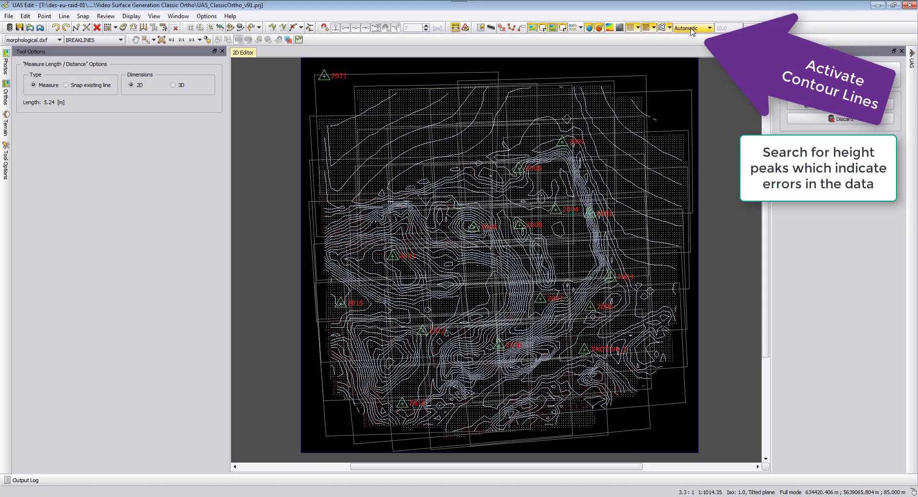
left_click(709, 28)
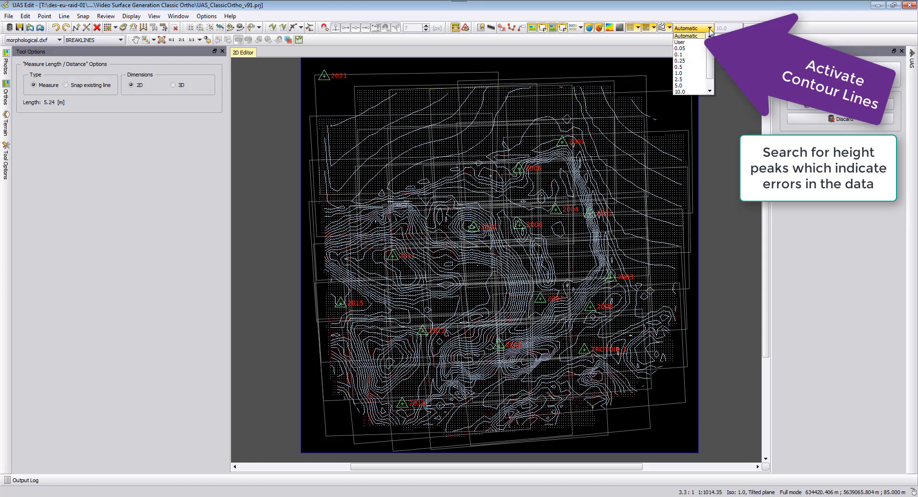
left_click(689, 73)
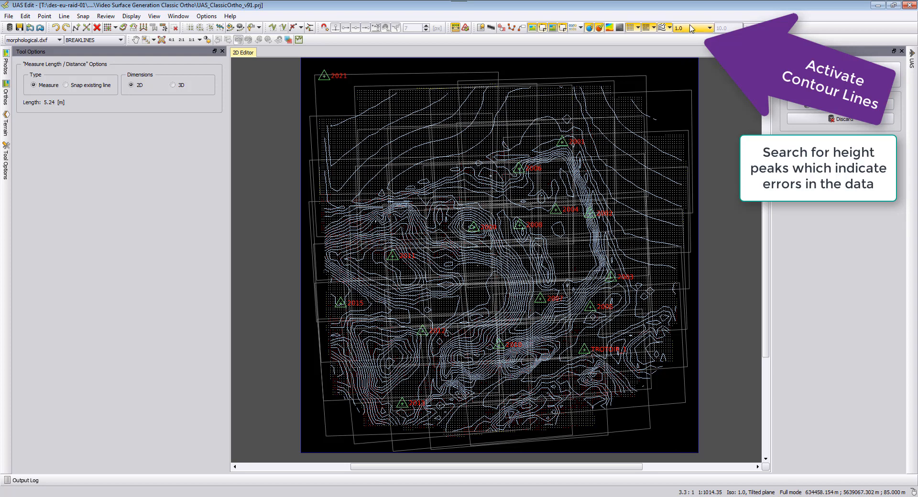
Step: Compare the contours at a height interval of 2.5, and return the interval to 1.0
left_click(688, 29)
left_click(681, 79)
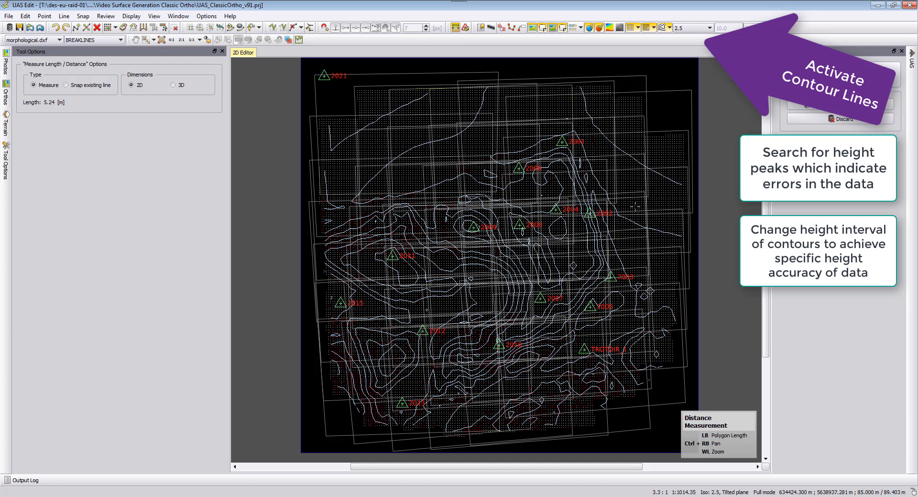
left_click(688, 28)
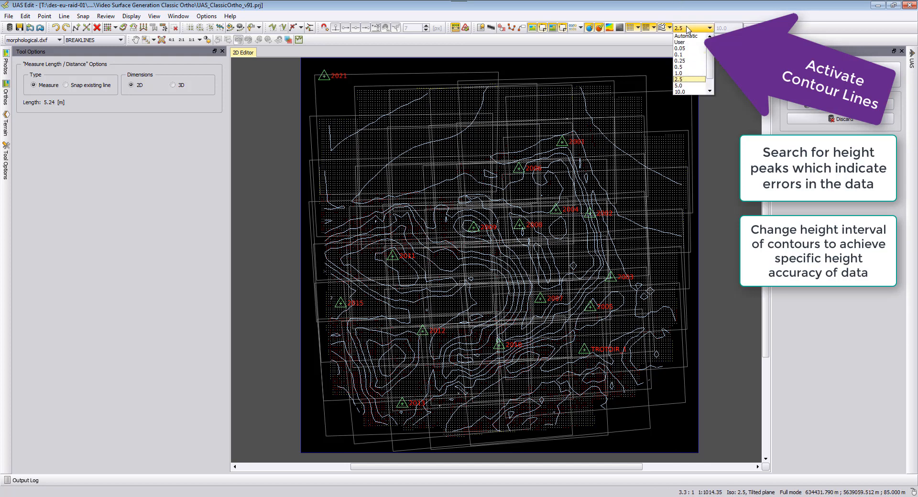
left_click(679, 73)
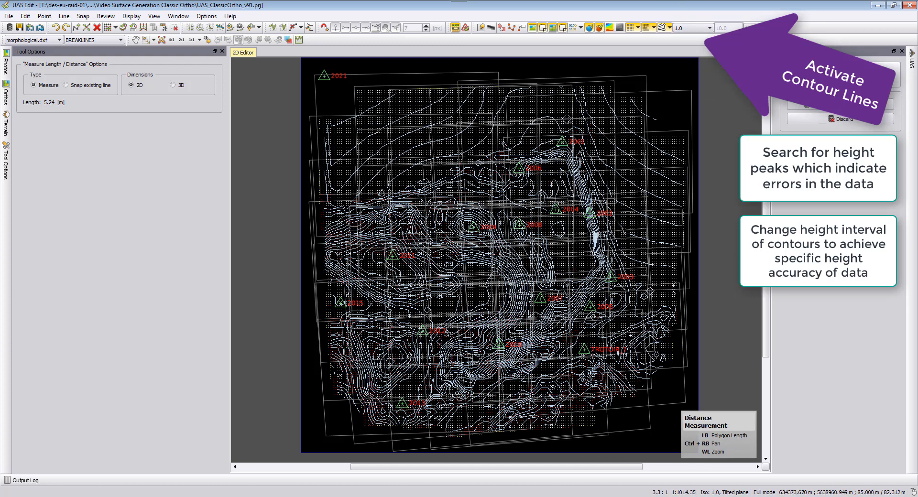
Step: Define a rectangular profile area around the small closed contour just above control point 2001 to open it in the Profile Editor
scroll(496, 258, "up", 2)
scroll(508, 195, "up", 3)
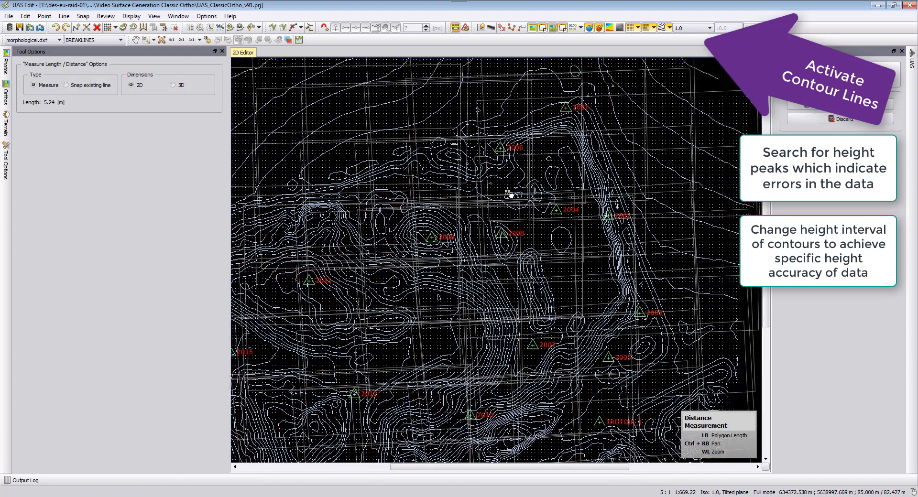
scroll(516, 216, "up", 2)
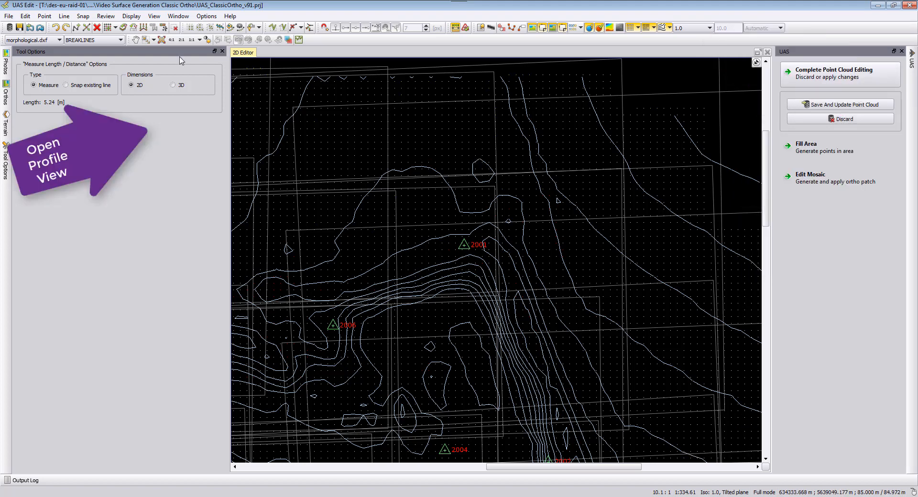
left_click(154, 16)
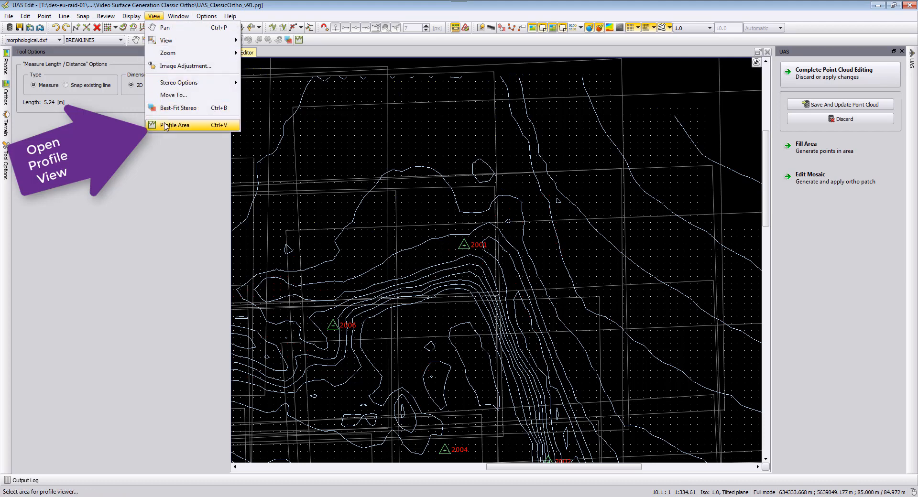
left_click(166, 126)
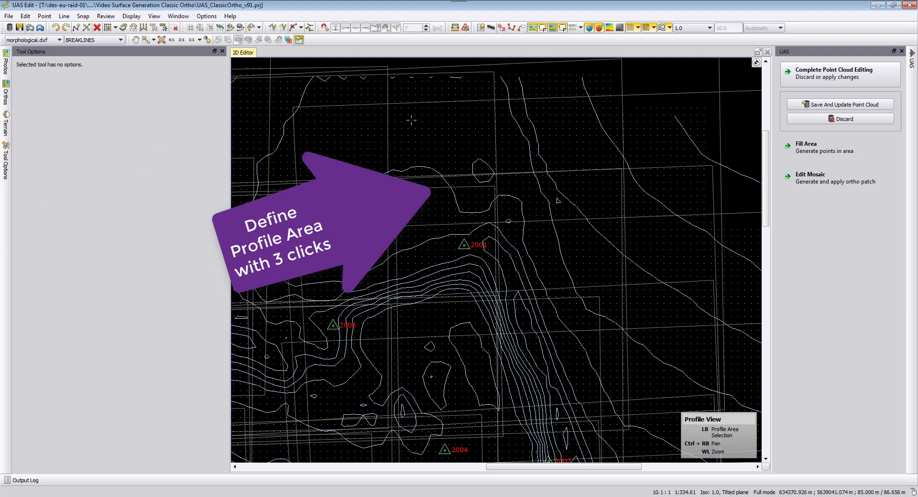
left_click(414, 252)
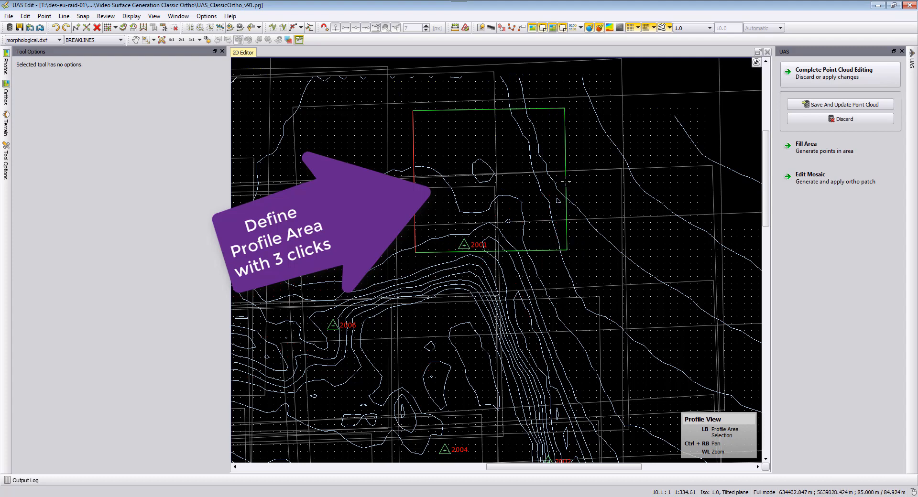
left_click(557, 200)
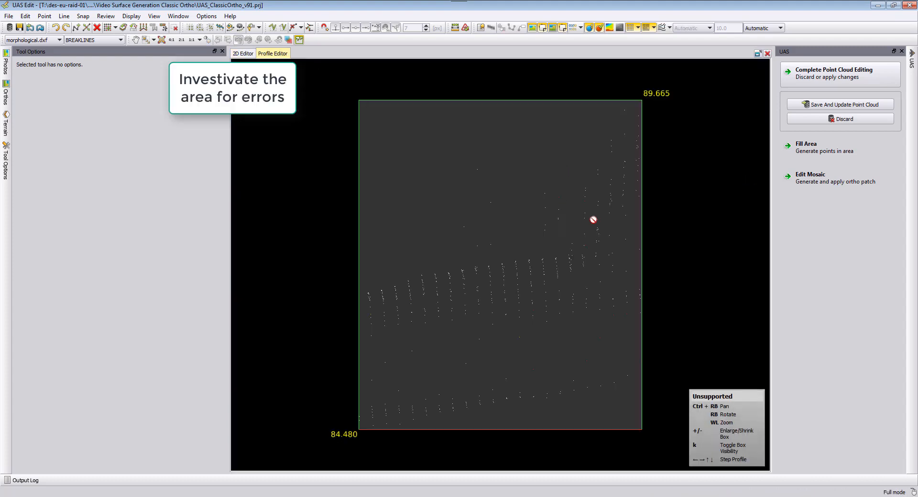
Step: Compare the area in the 2D and profile views, and display the profile as a shaded surface to inspect its height peaks
left_click(243, 53)
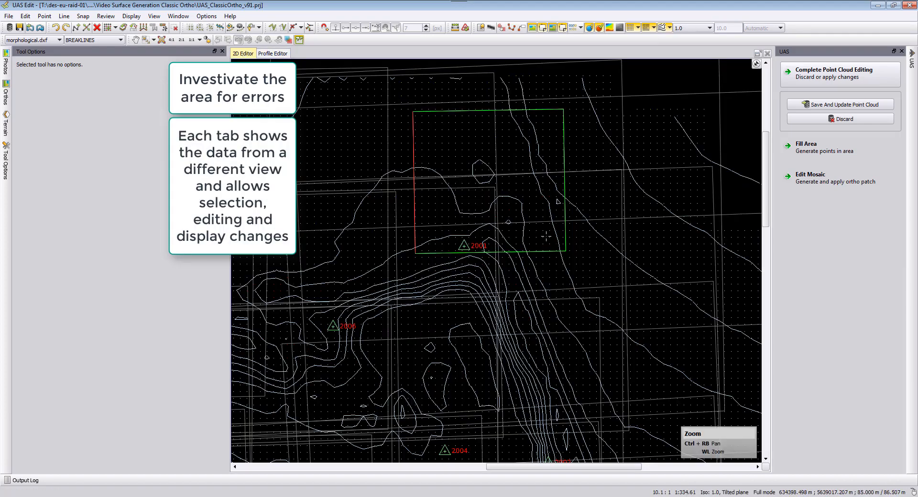
left_click(272, 53)
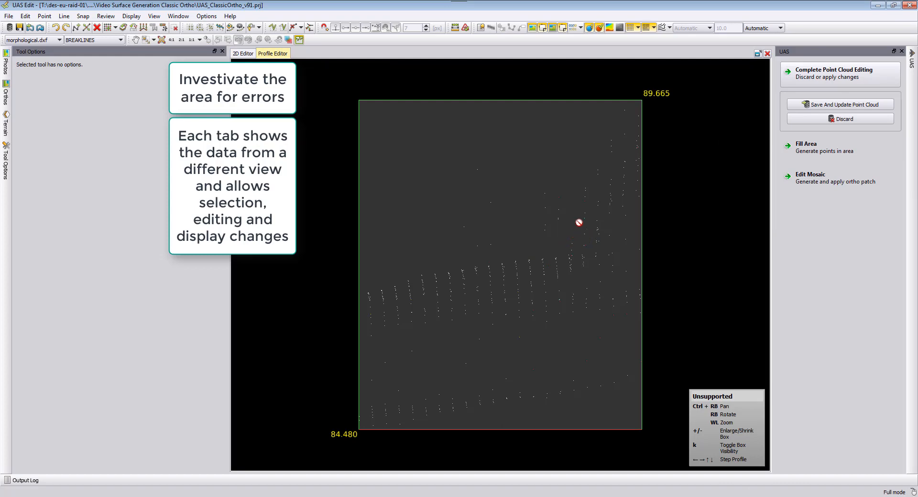
right_click_drag(587, 210, 418, 226)
mouse_move(580, 263)
right_mouse_down()
mouse_move(557, 246)
mouse_move(529, 246)
mouse_move(519, 260)
mouse_move(541, 258)
mouse_move(552, 234)
right_mouse_up()
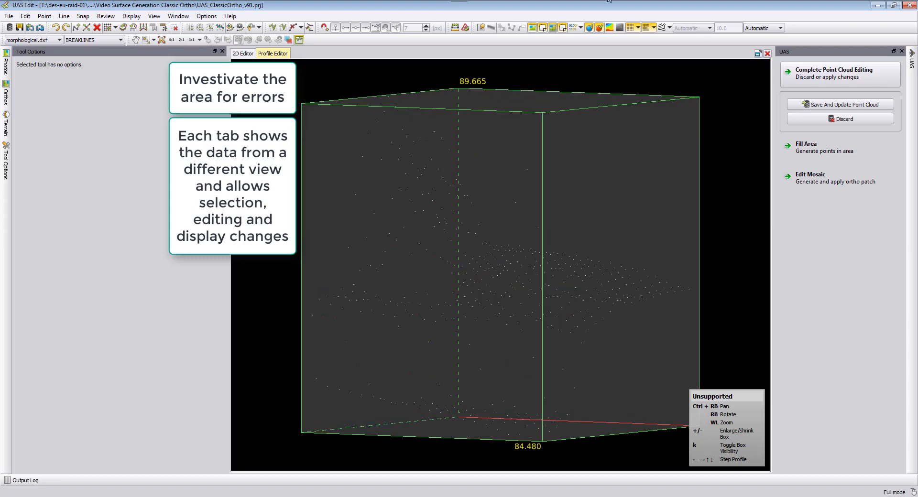
left_click(619, 28)
mouse_move(492, 194)
right_mouse_down()
mouse_move(497, 238)
mouse_move(530, 239)
right_mouse_up()
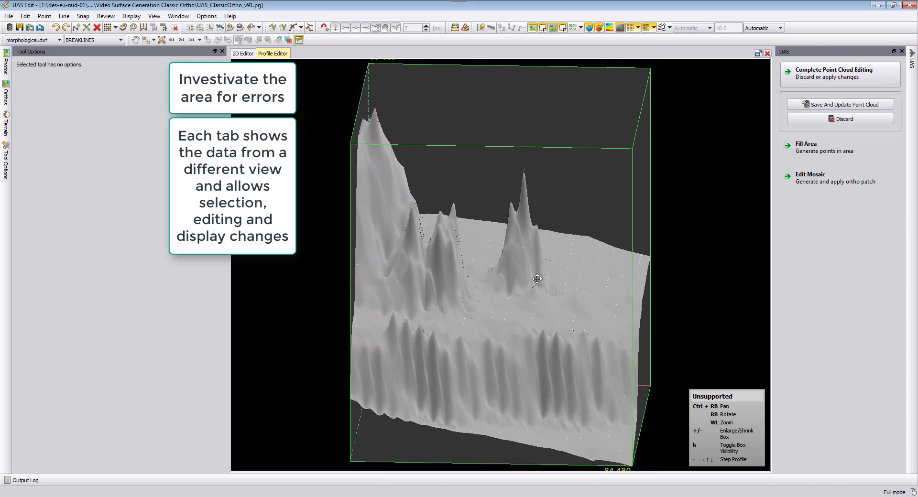
mouse_move(537, 280)
right_mouse_down()
mouse_move(525, 241)
mouse_move(475, 250)
mouse_move(492, 239)
right_mouse_up()
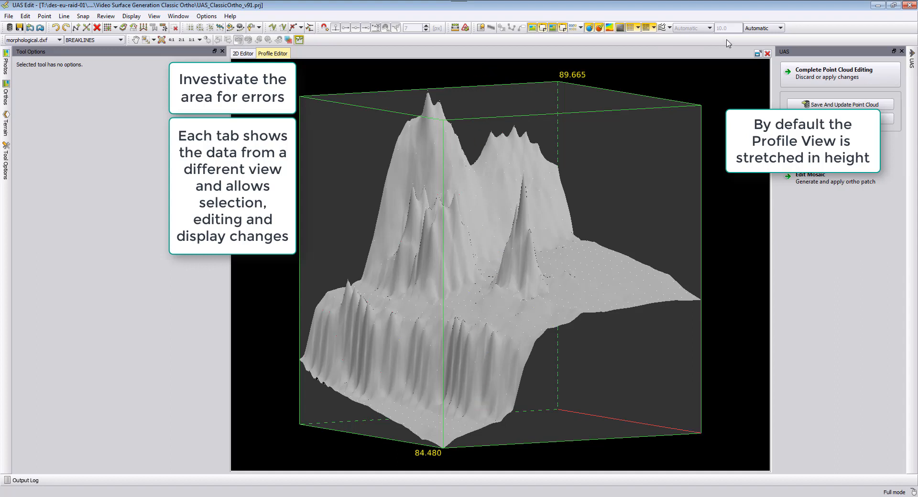
Step: View the profile surface with a height stretching of 1.0, and restore the stretching to Automatic
left_click(750, 29)
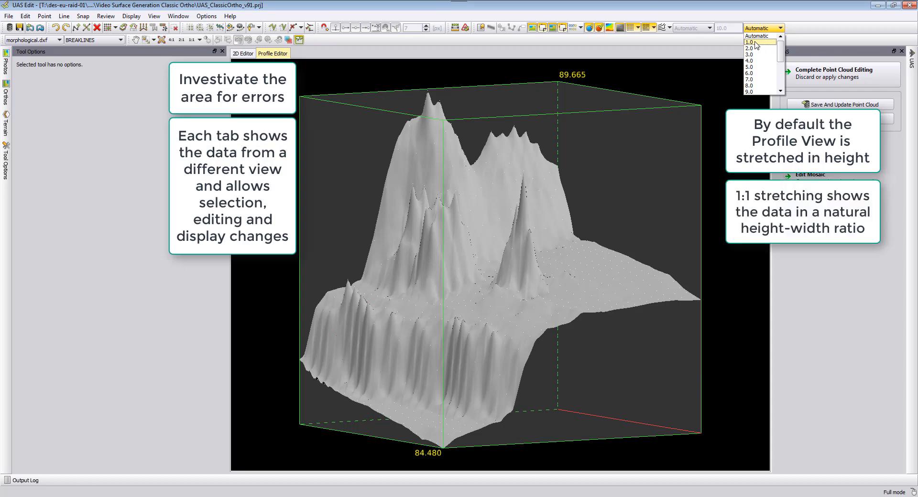
left_click(755, 42)
right_click_drag(475, 217, 518, 301)
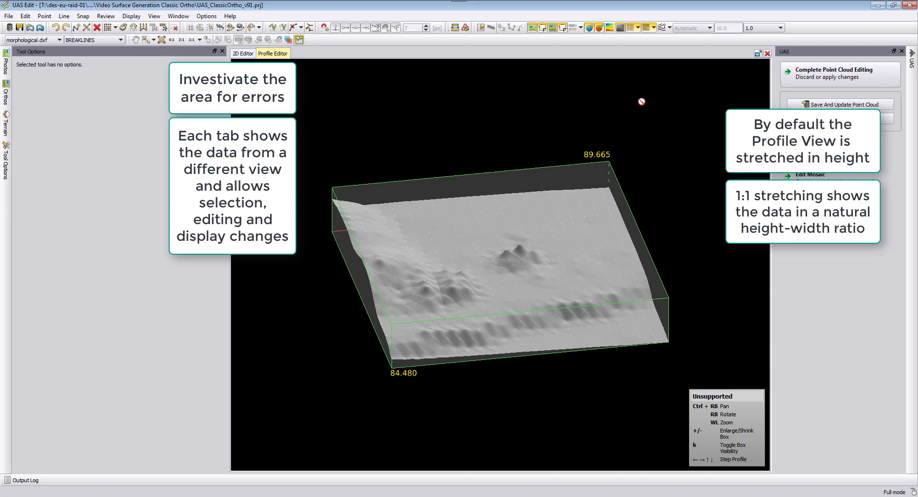
left_click(763, 28)
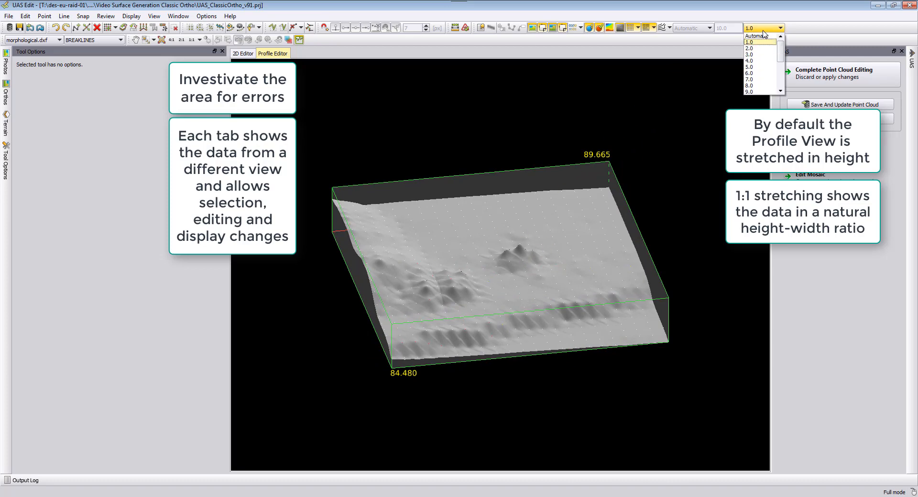
left_click(757, 36)
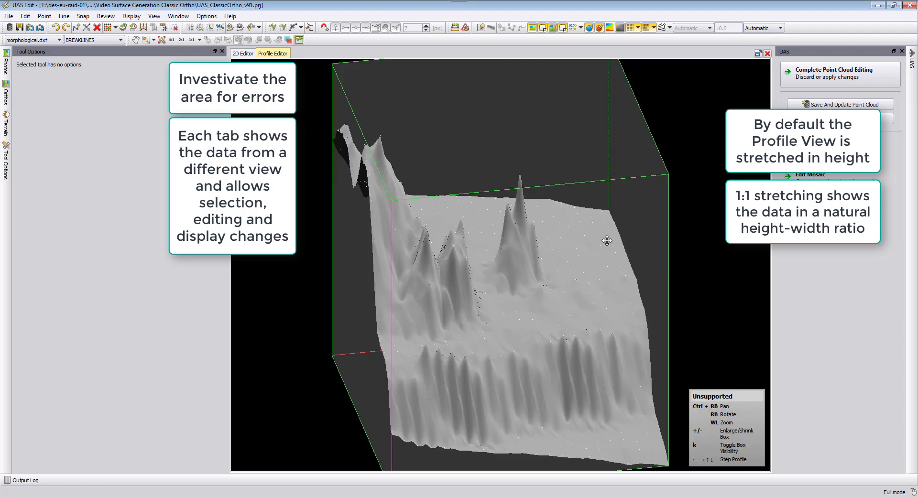
Step: Select the points of the isolated peak in the profile view using Rectangular Select
right_click_drag(485, 175, 594, 154)
right_click_drag(511, 230, 520, 219)
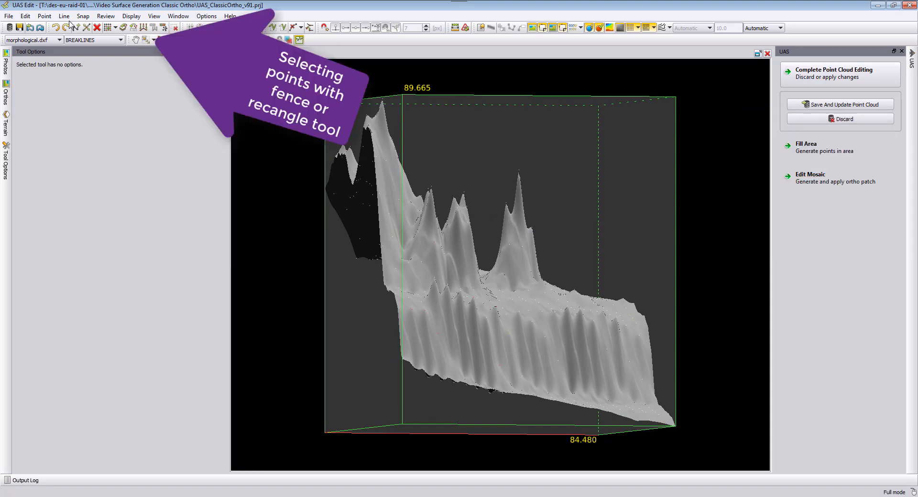
left_click(45, 17)
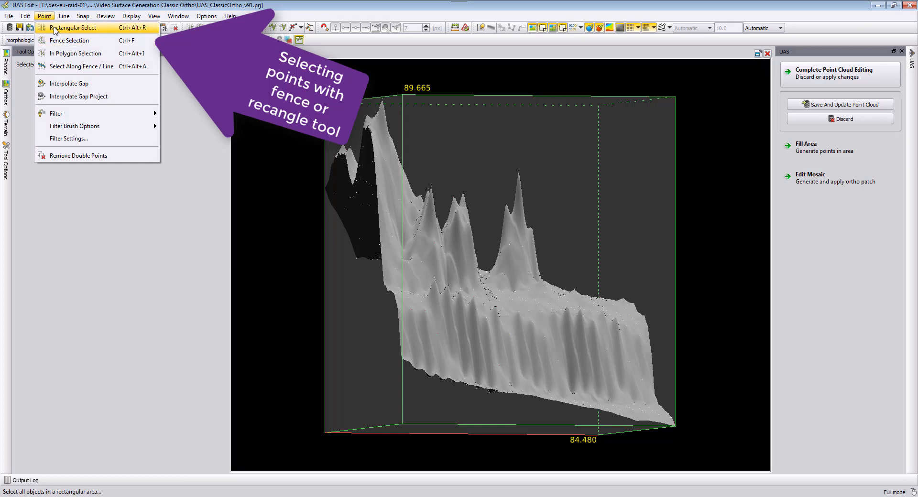
left_click(54, 28)
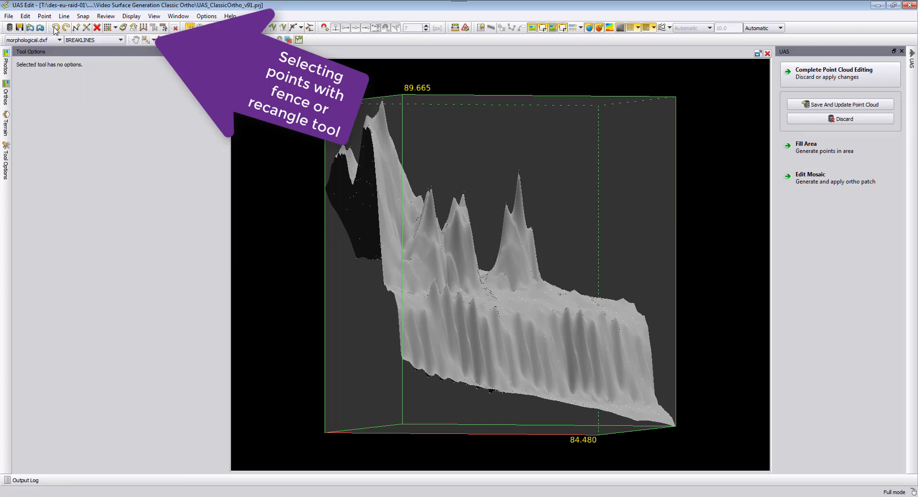
left_click_drag(529, 202, 546, 252)
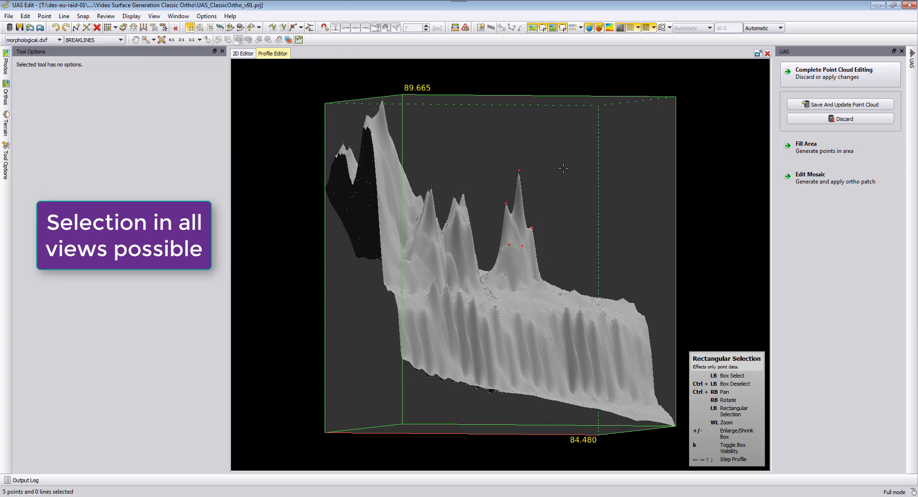
Step: Hide the shaded surface, add the peak's remaining outlying points to the selection, and check it in the 2D Editor
left_click(620, 28)
right_click_drag(582, 193, 570, 170)
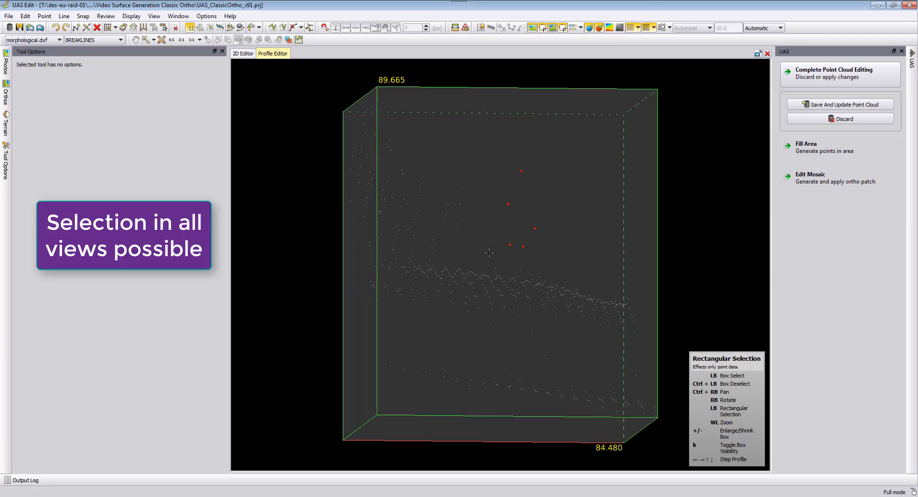
left_click_drag(533, 275, 533, 274)
right_click_drag(560, 184, 516, 209)
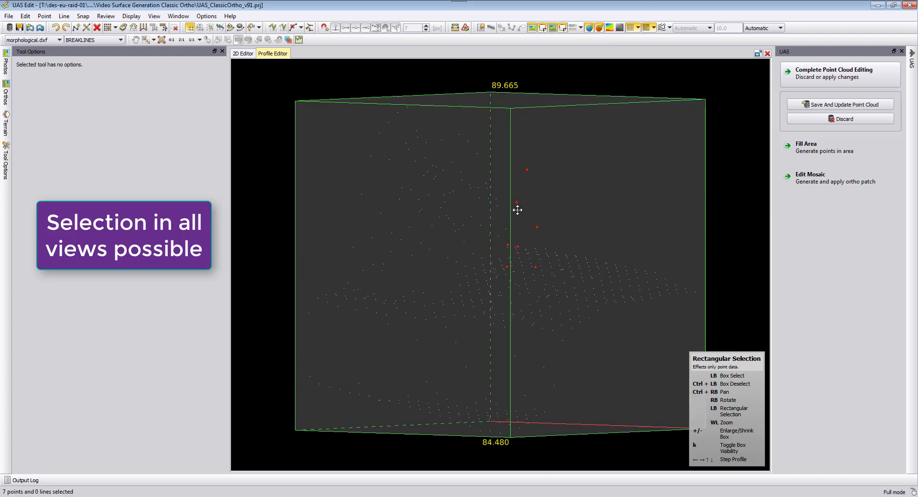
left_click(243, 54)
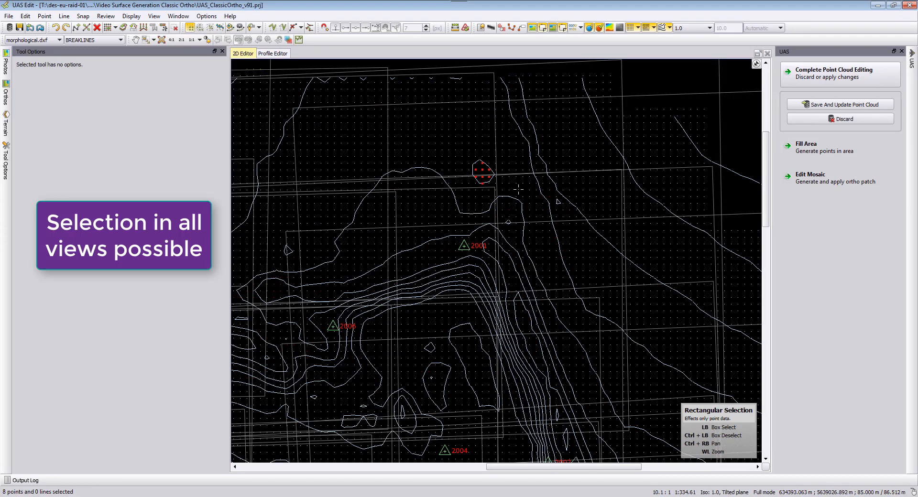
left_click(270, 54)
Step: Reinterpolate the selected peak points to give them new heights
right_click_drag(514, 196, 542, 205)
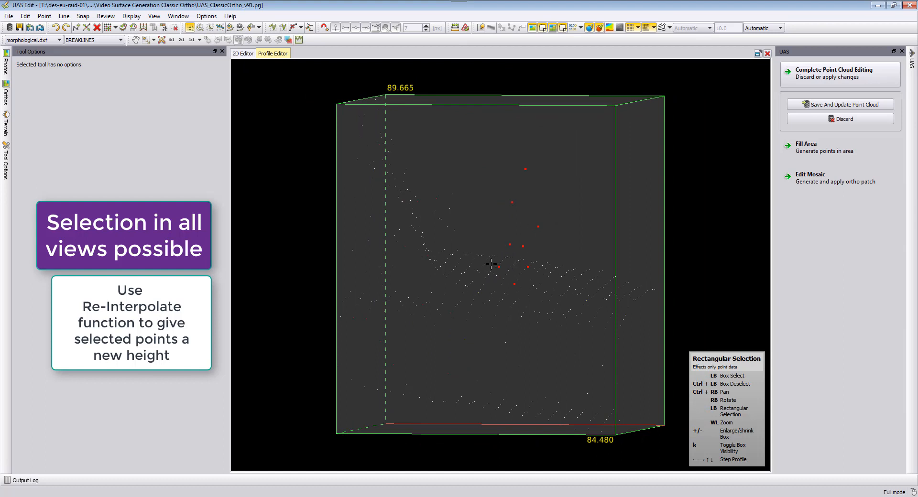
right_click_drag(524, 189, 490, 249)
right_click_drag(551, 217, 484, 292)
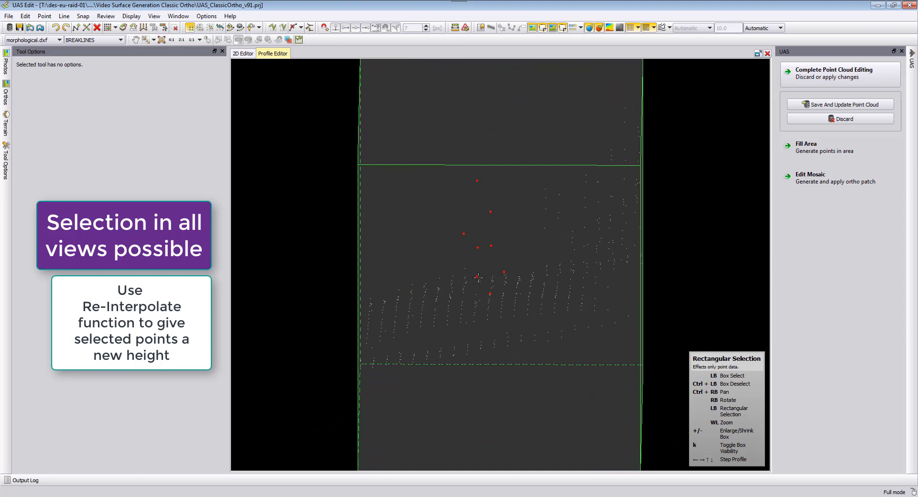
left_click(25, 16)
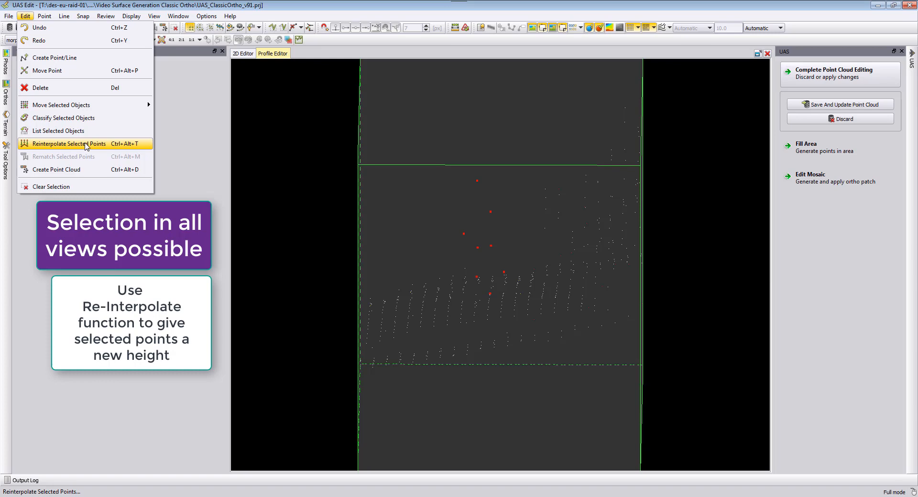
left_click(87, 144)
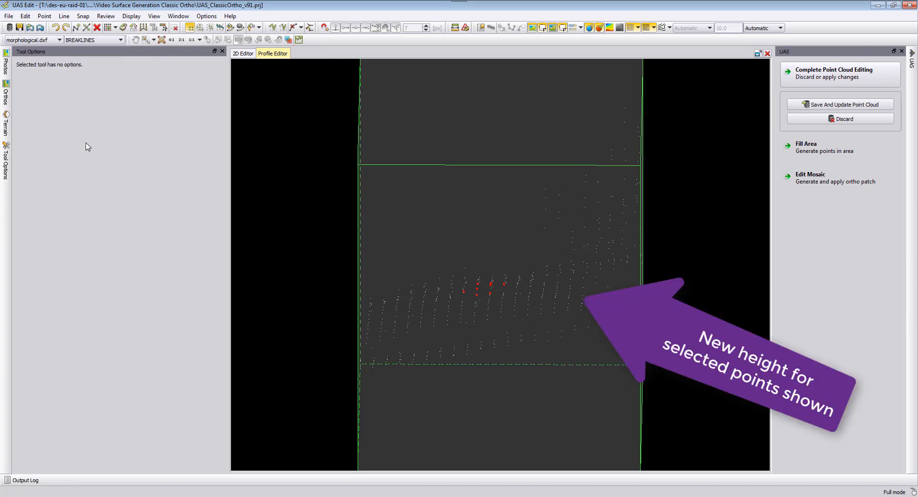
Step: Display the shaded surface again and inspect the reinterpolated area in the profile view
right_click_drag(379, 202, 479, 115)
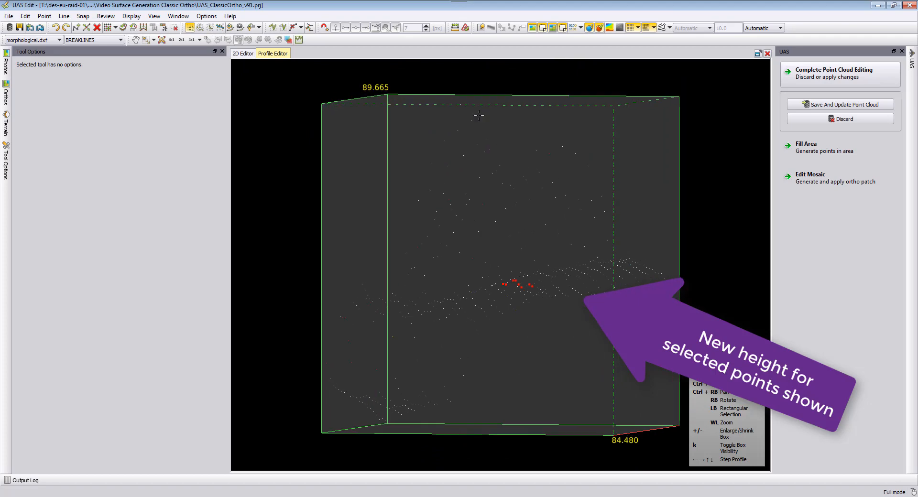
left_click(619, 29)
right_click_drag(491, 250, 479, 257)
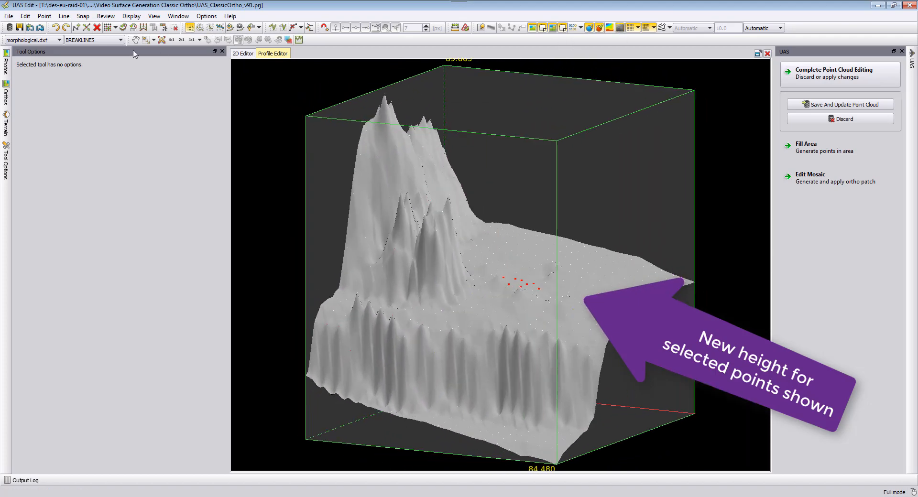
Step: Undo and redo the peak's reinterpolation to compare the surface, and close the profile view
left_click(66, 28)
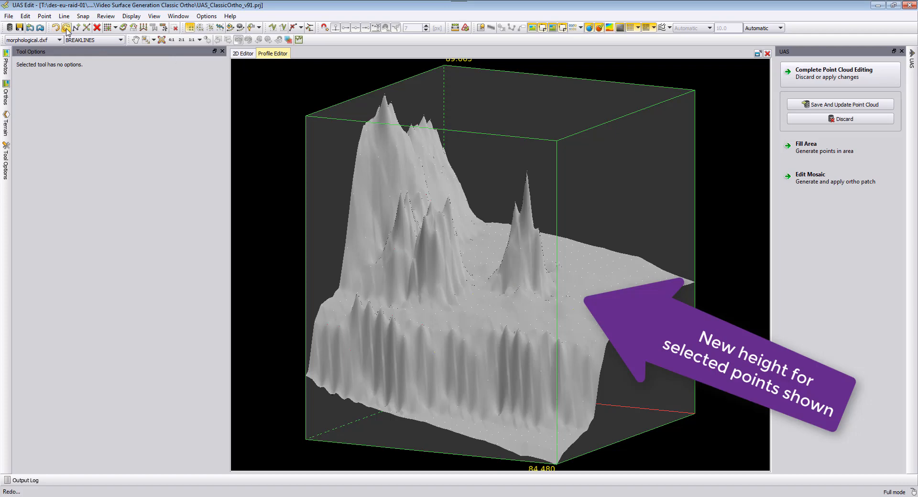
left_click(66, 29)
right_click_drag(315, 137, 348, 164)
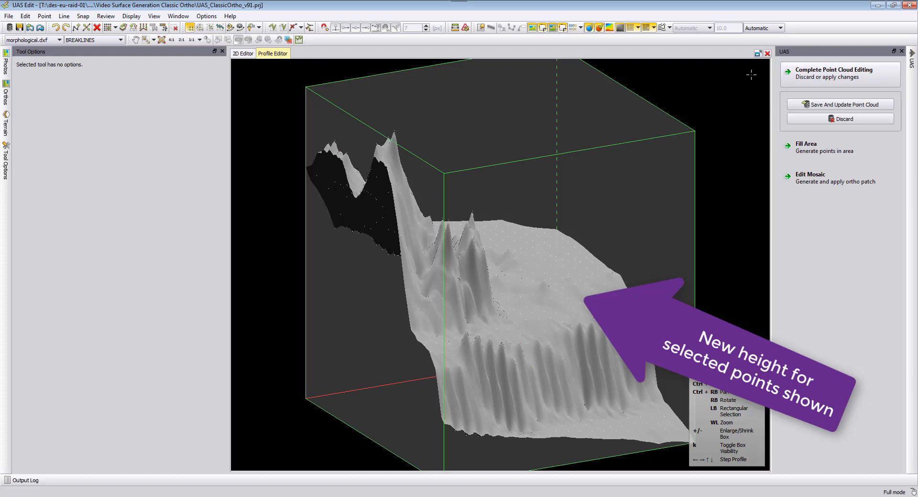
left_click(766, 53)
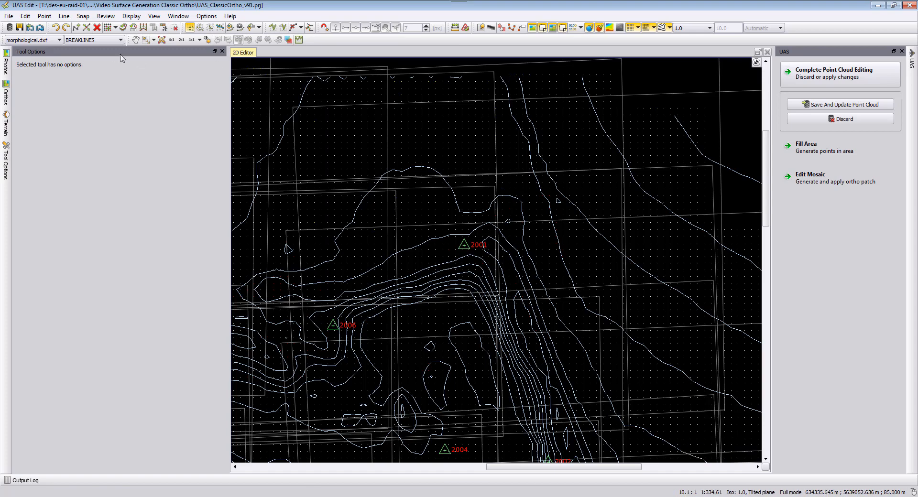
Step: Examine the contour lines across the whole project area in the 2D Editor for unnatural terrain shapes
left_click(57, 32)
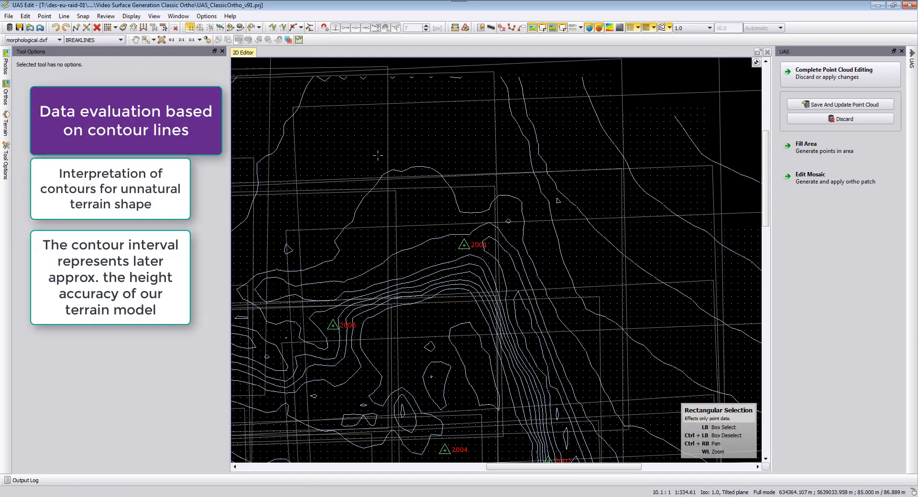
scroll(521, 306, "down", 3)
right_click_drag(521, 308, 516, 169, "ctrl")
right_click_drag(522, 348, 522, 333, "ctrl")
right_click_drag(497, 372, 529, 330, "ctrl")
right_click_drag(417, 362, 465, 340, "ctrl")
right_click_drag(393, 339, 466, 335, "ctrl")
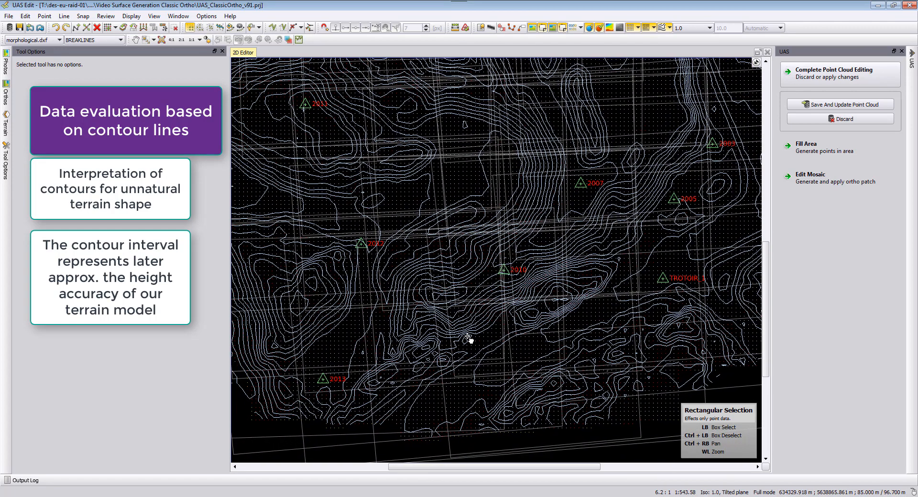
right_click_drag(349, 282, 415, 301, "ctrl")
right_click_drag(372, 260, 381, 309, "ctrl")
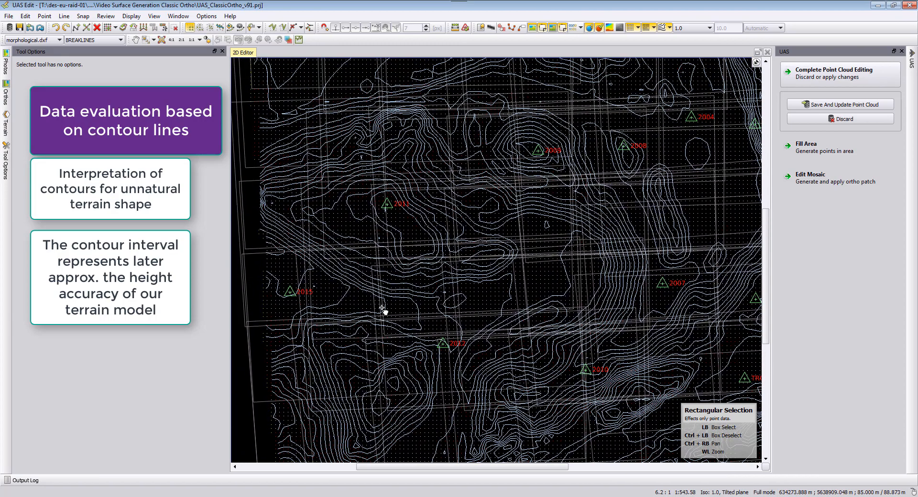
scroll(511, 260, "down", 2)
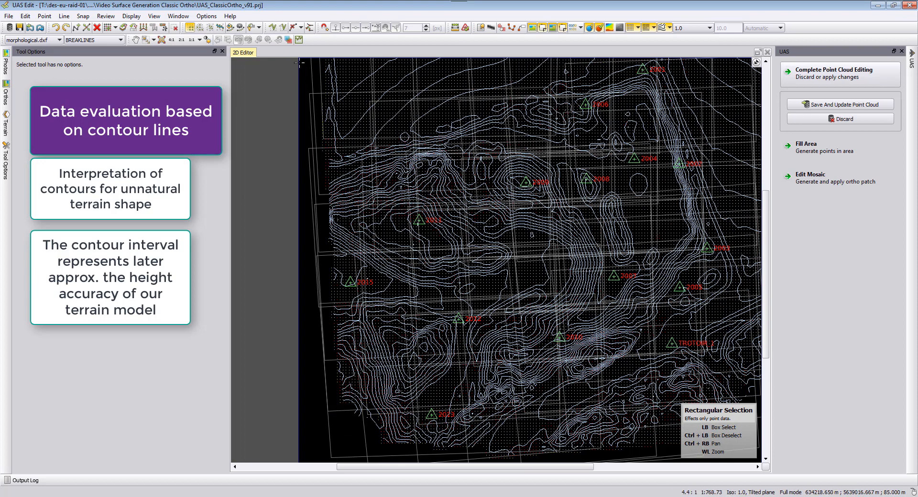
Step: Define a rectangular profile area at the lower-left corner of the point cloud, beside control point 2013
left_click(299, 40)
right_click_drag(355, 263, 374, 202, "ctrl")
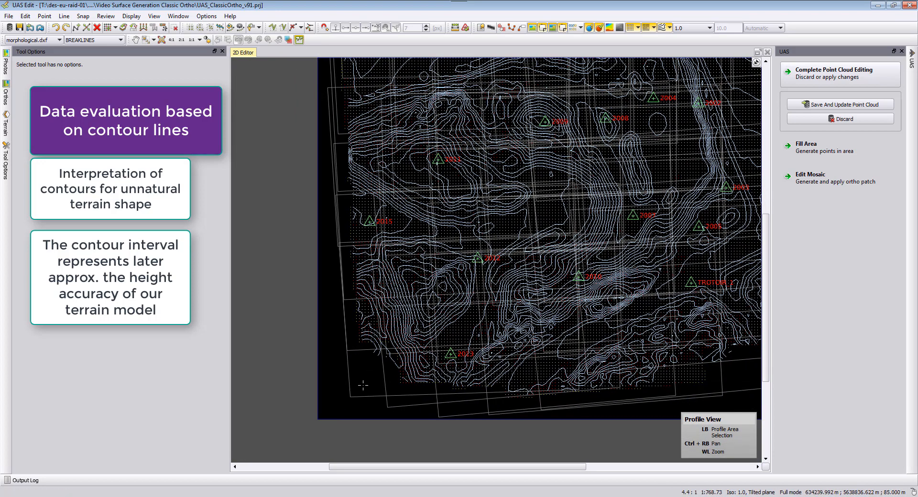
left_click(345, 413)
left_click(453, 410)
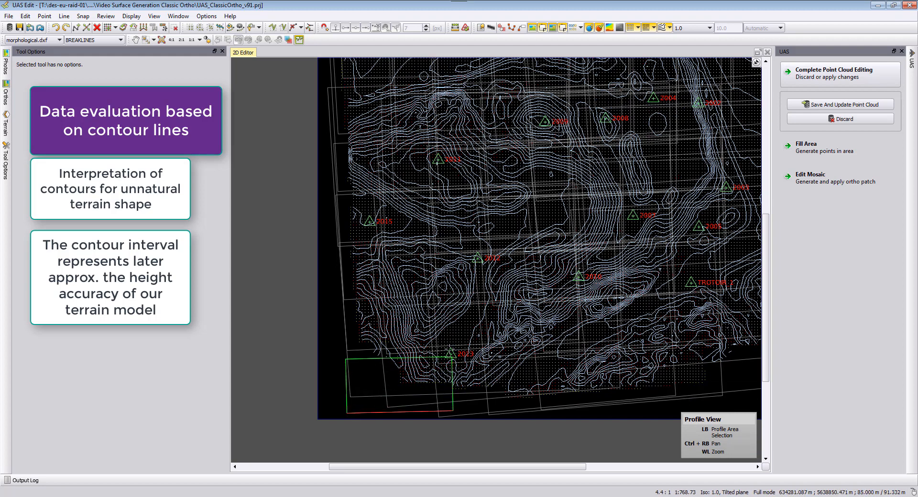
left_click(443, 335)
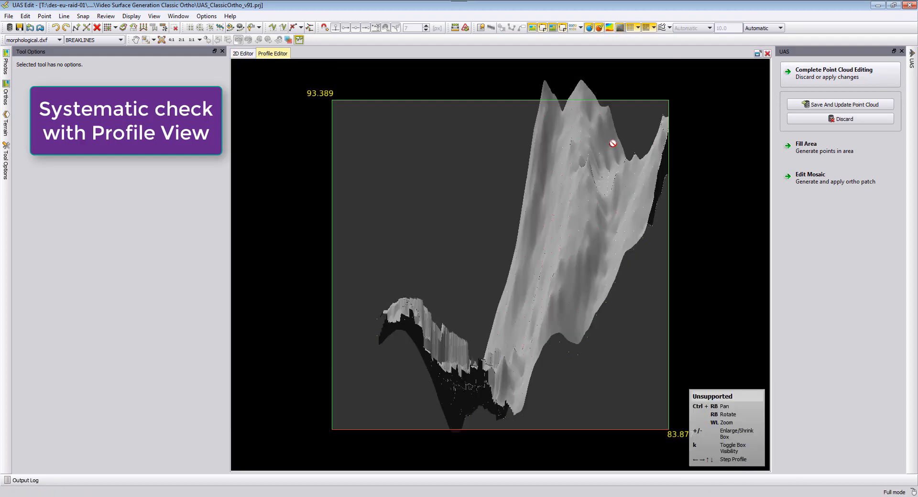
Step: Set the profile view's height exaggeration to 1.0 and inspect the tile from an oblique angle
left_click(780, 28)
left_click(761, 42)
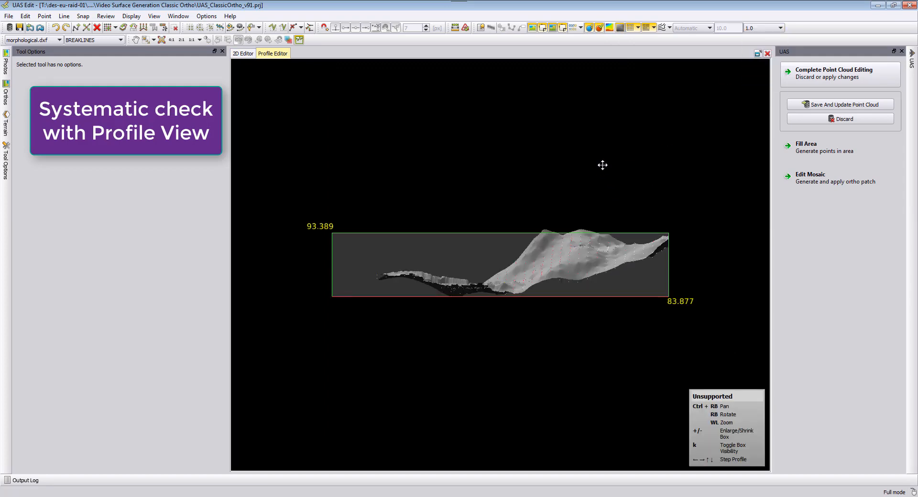
right_click_drag(602, 165, 565, 292)
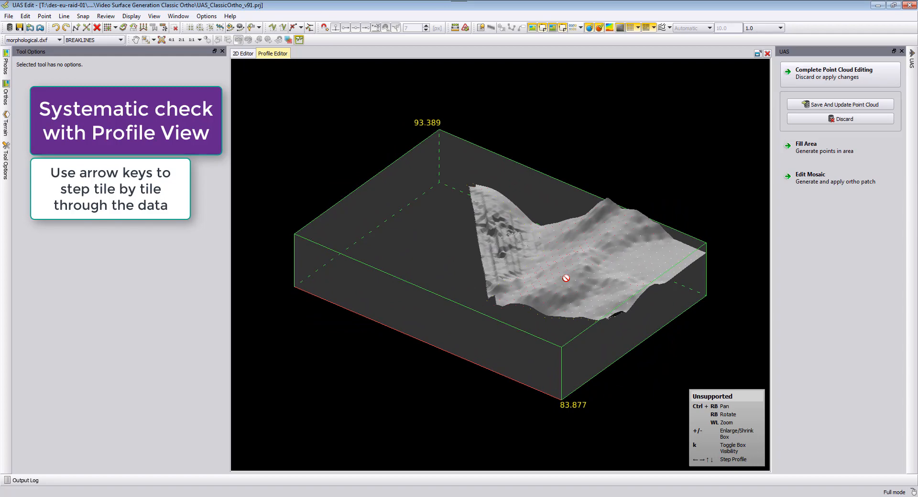
Step: Move the profile to the adjacent tile and overlay contour lines on its shaded surface
key("Right")
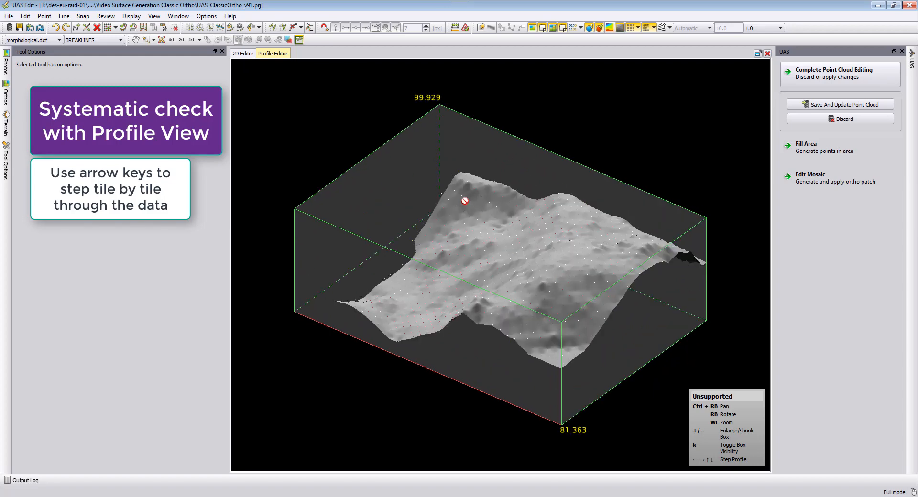
right_click_drag(464, 201, 530, 182)
right_click_drag(434, 264, 426, 302)
left_click(661, 29)
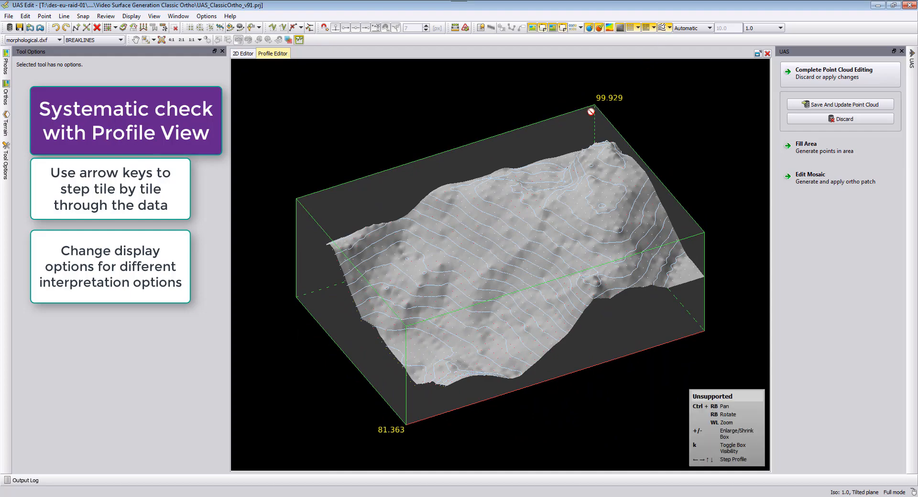
Step: Advance the profile by one more tile and inspect its contoured surface from a low side view
key("Right")
mouse_move(508, 221)
right_mouse_down()
mouse_move(480, 188)
mouse_move(440, 167)
right_mouse_up()
right_click_drag(457, 323, 463, 267)
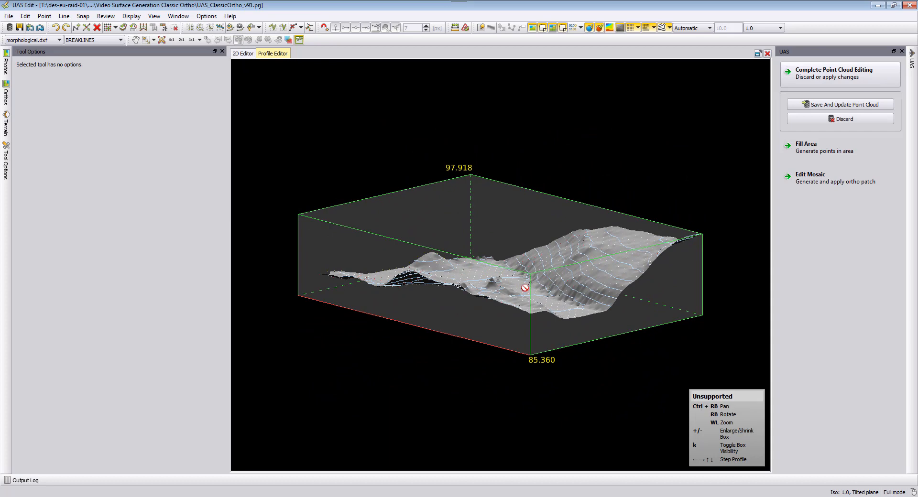
right_click_drag(529, 275, 518, 255)
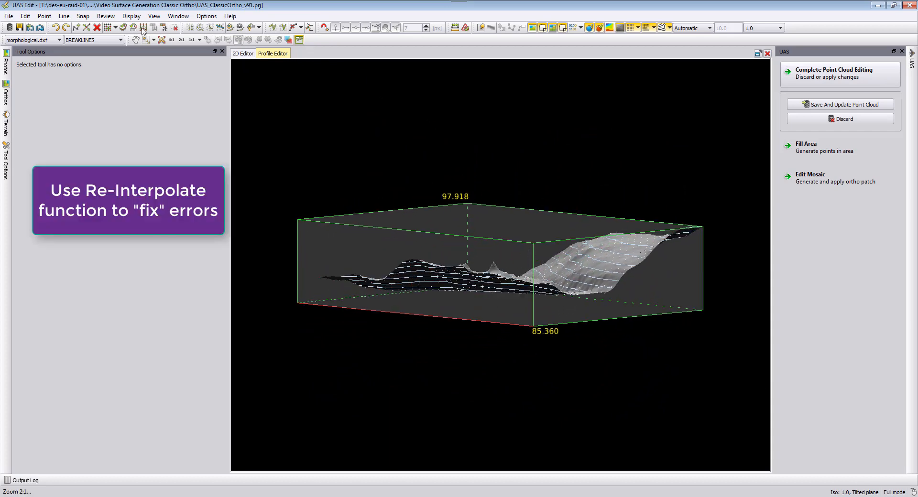
Step: Select the points of the small spikes in the profile tile with Fence Selection and check the area from several angles
left_click(44, 16)
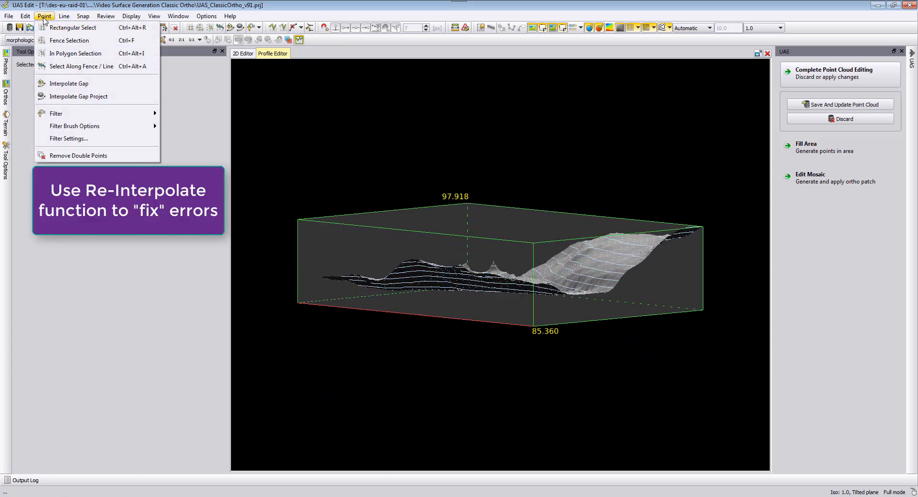
left_click(62, 41)
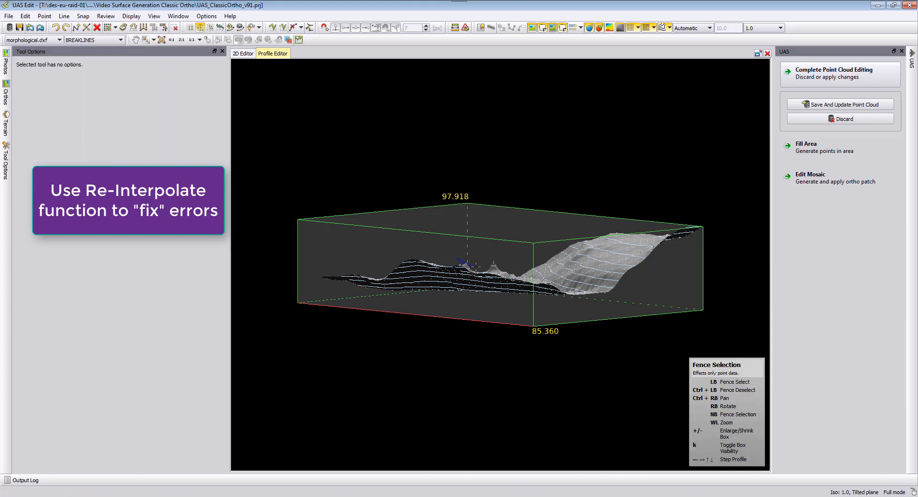
left_click_drag(495, 245, 496, 247)
right_click_drag(502, 188, 484, 214)
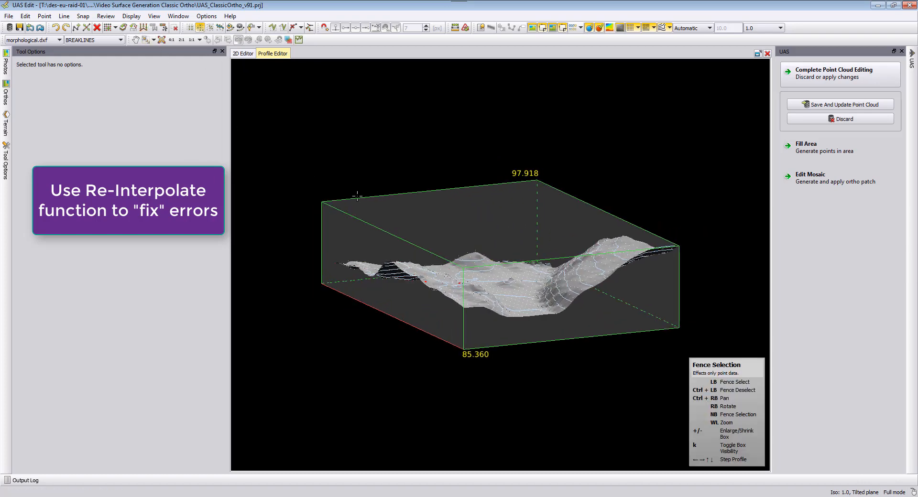
right_click_drag(411, 197, 477, 284)
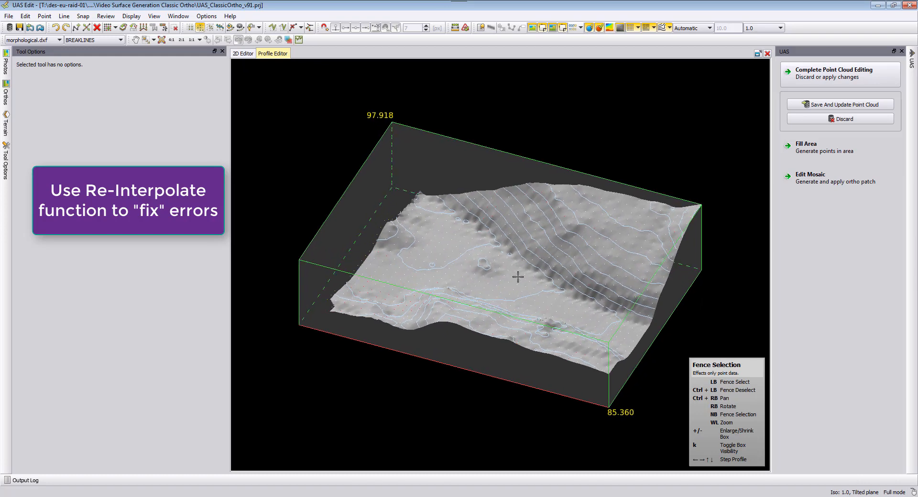
Step: Move to another profile tile and fence-select the points of the small peak on its upper ridge
right_click_drag(516, 276, 399, 193)
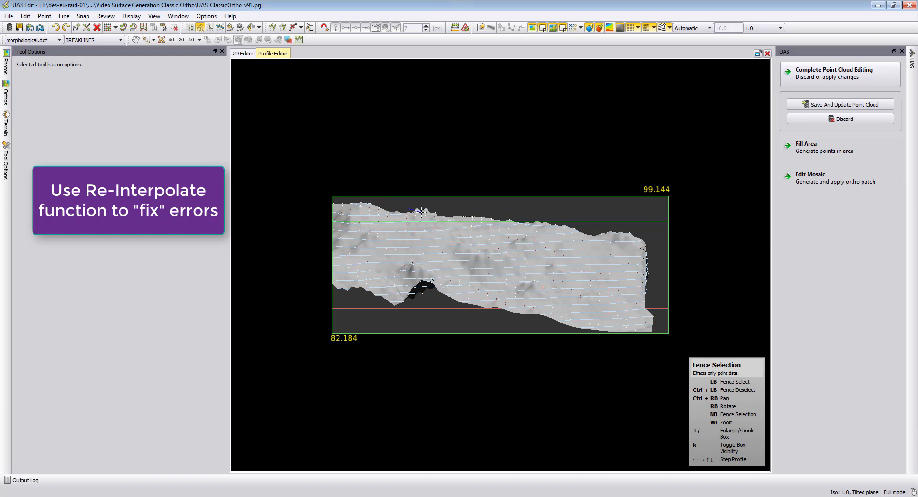
left_click_drag(423, 201, 424, 201)
right_click_drag(458, 184, 435, 205)
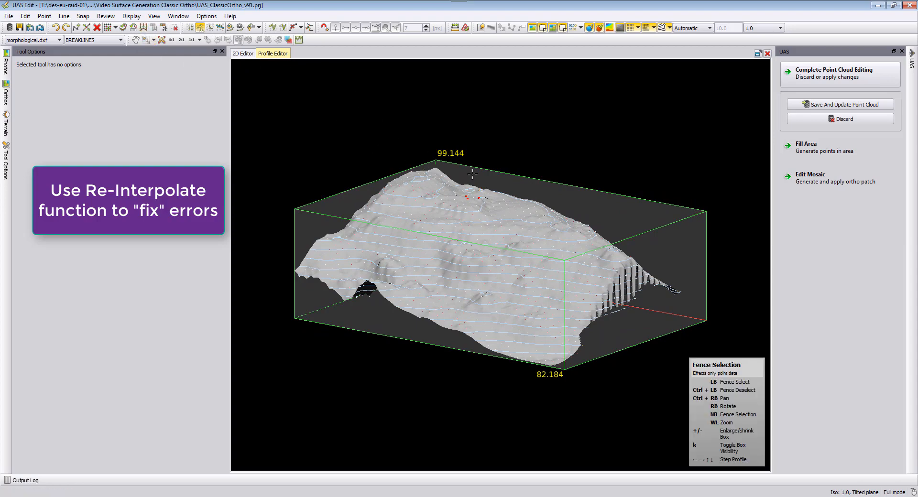
Step: Fence-select the suspicious points beside the dark mound near the tile's edge and locate them among the contours in the 2D Editor
right_click_drag(480, 248, 407, 285)
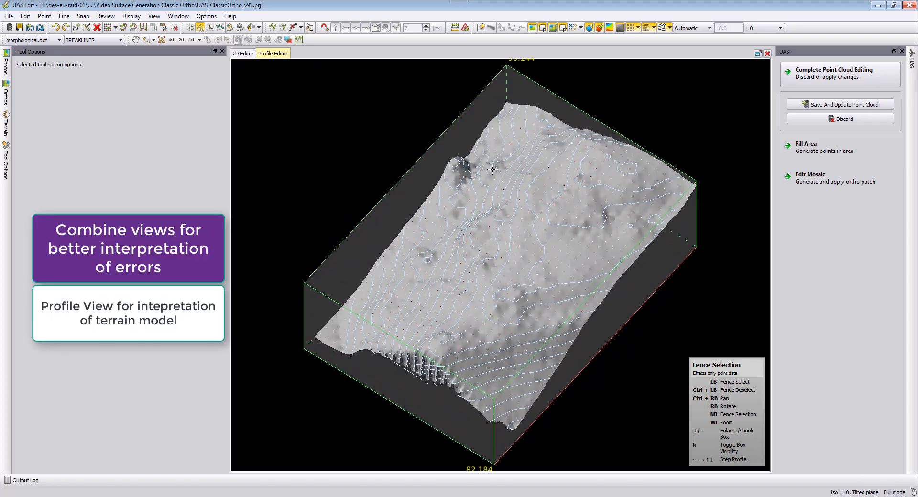
right_click_drag(487, 170, 483, 182)
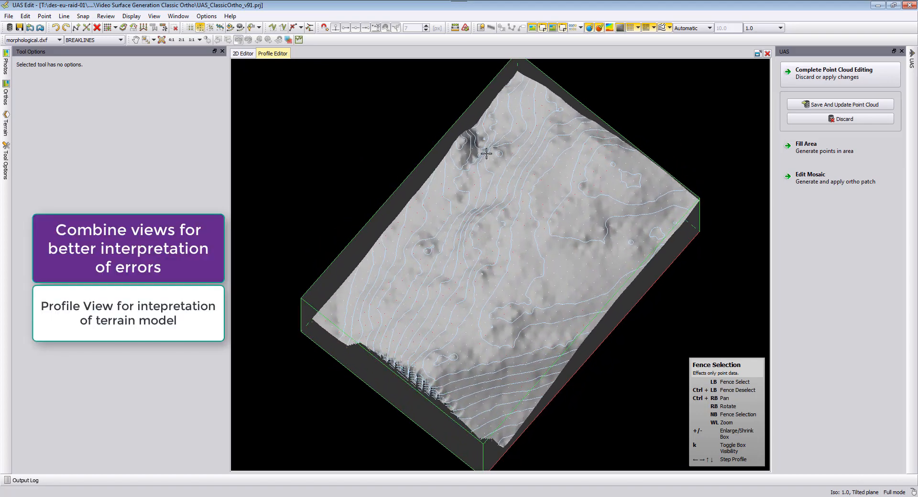
mouse_move(491, 146)
left_mouse_down()
mouse_move(498, 158)
mouse_move(490, 161)
left_mouse_up()
left_click(244, 54)
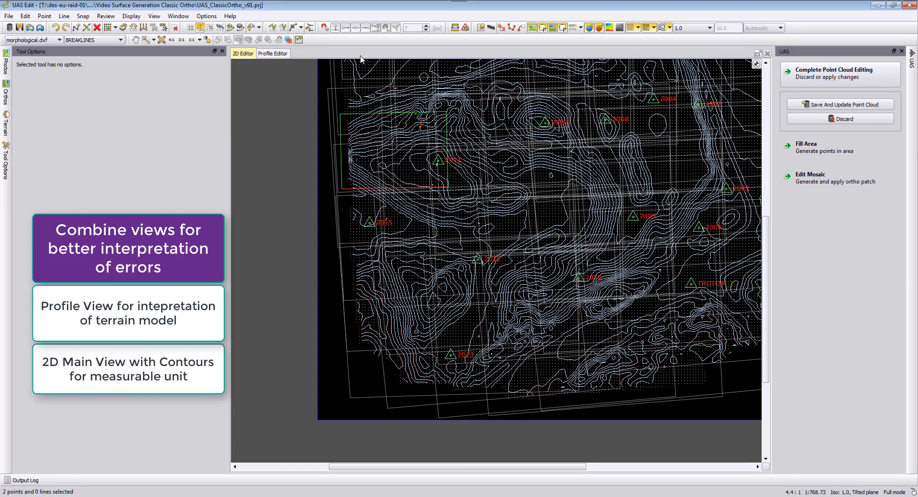
right_click_drag(421, 126, 528, 243, "ctrl")
scroll(513, 222, "up", 3)
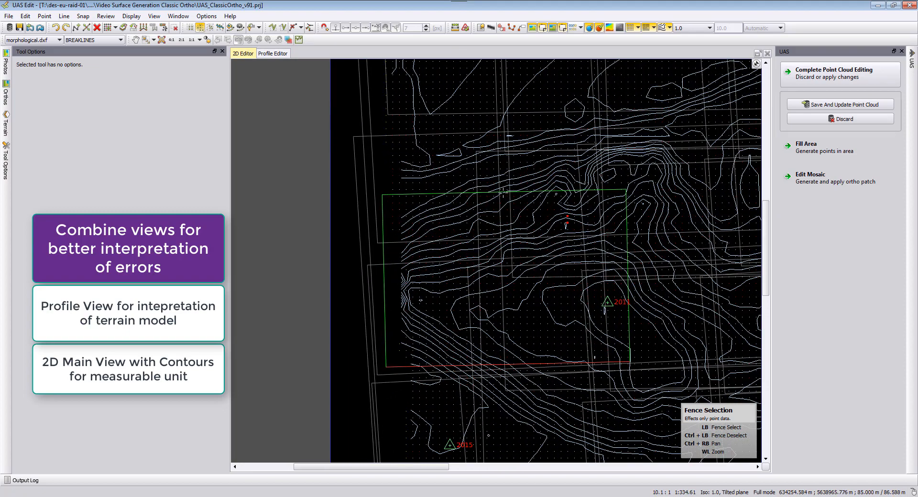
Step: Activate the display of all photos in the photo list for stereo viewing
left_click(6, 65)
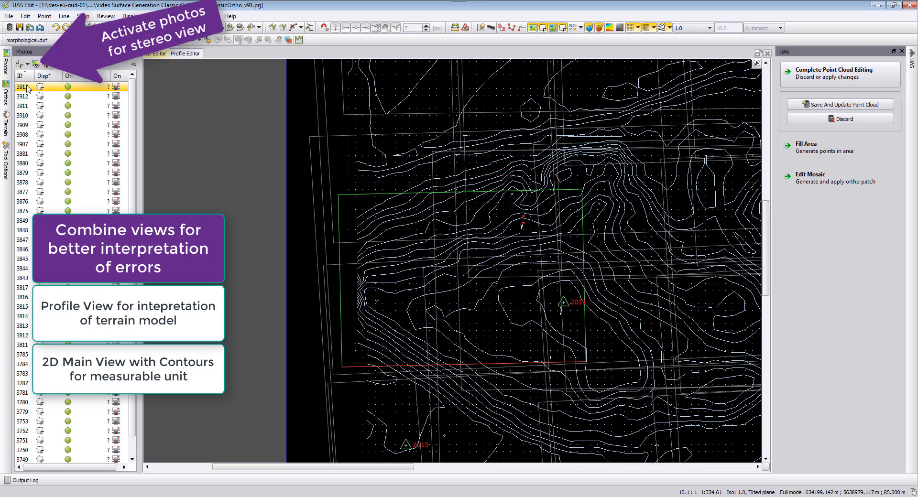
key("ctrl+a")
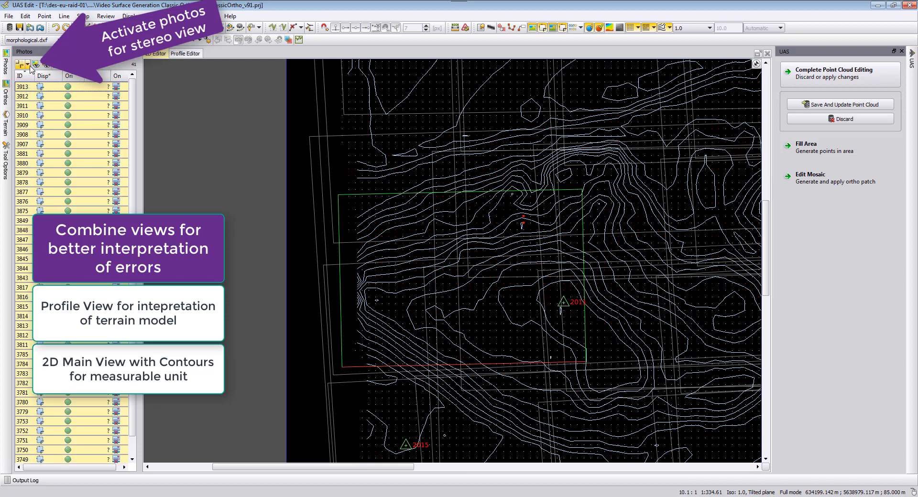
left_click(27, 64)
left_click(31, 78)
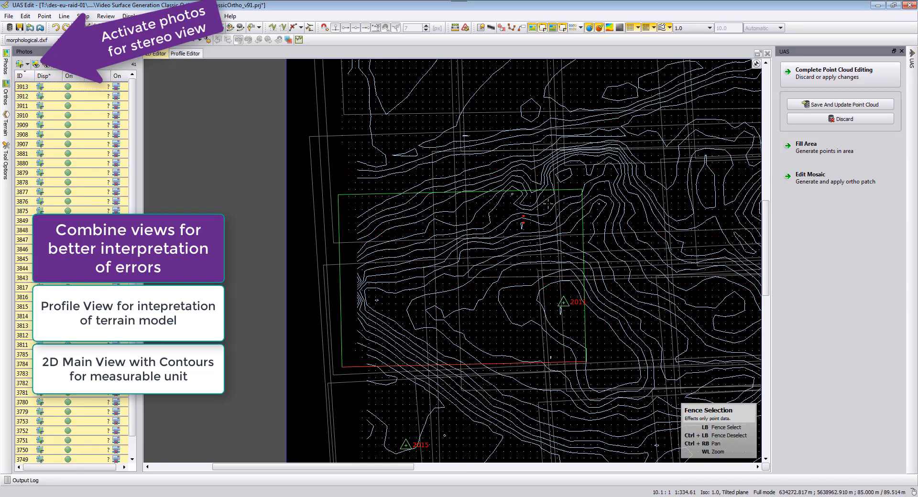
Step: Open a stereo view at the selected points using Best-Fit Stereo
left_click(141, 18)
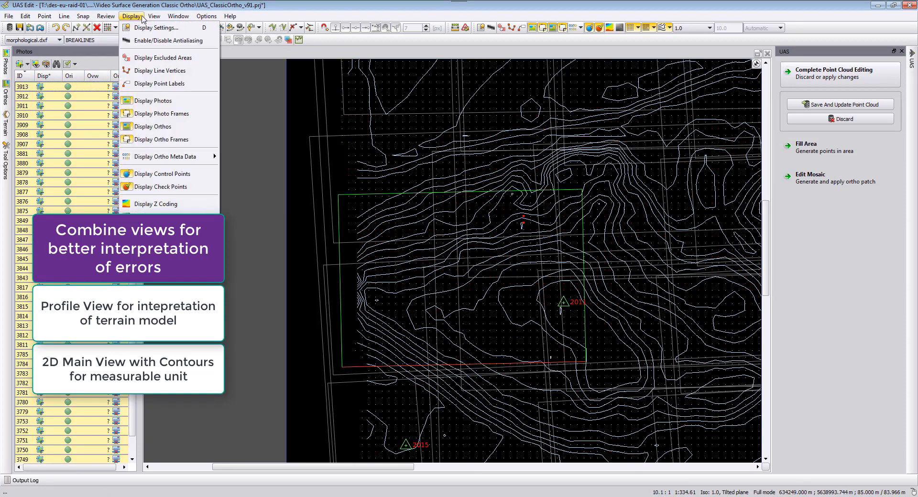
mouse_move(152, 19)
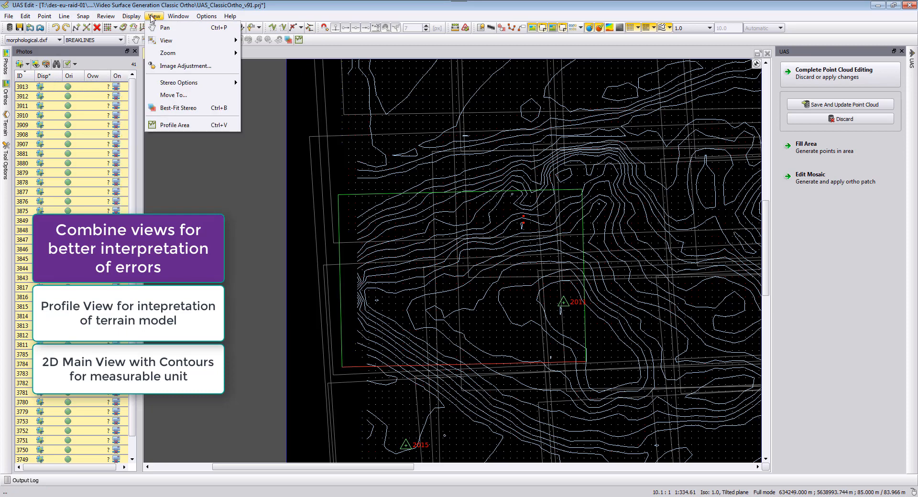
left_click(167, 108)
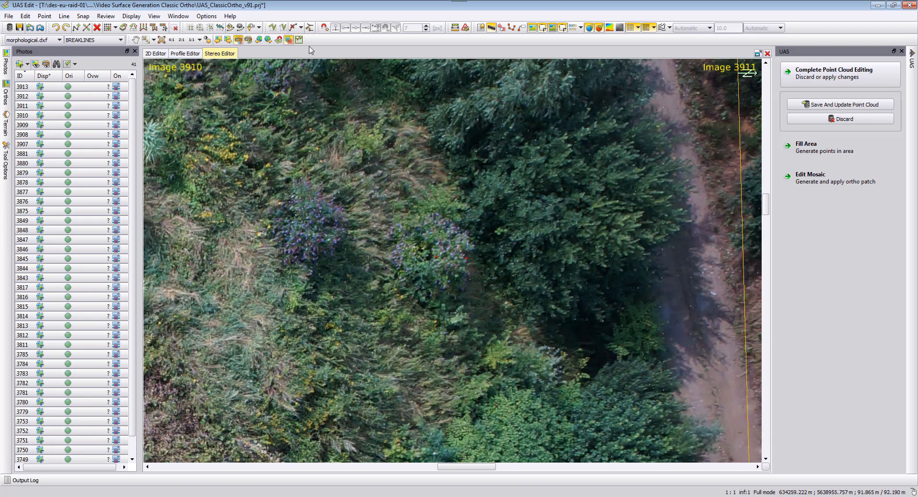
Step: Overlay contour lines on single image 3910, and return to the stereo pair of images 3910 and 3911
left_click(221, 40)
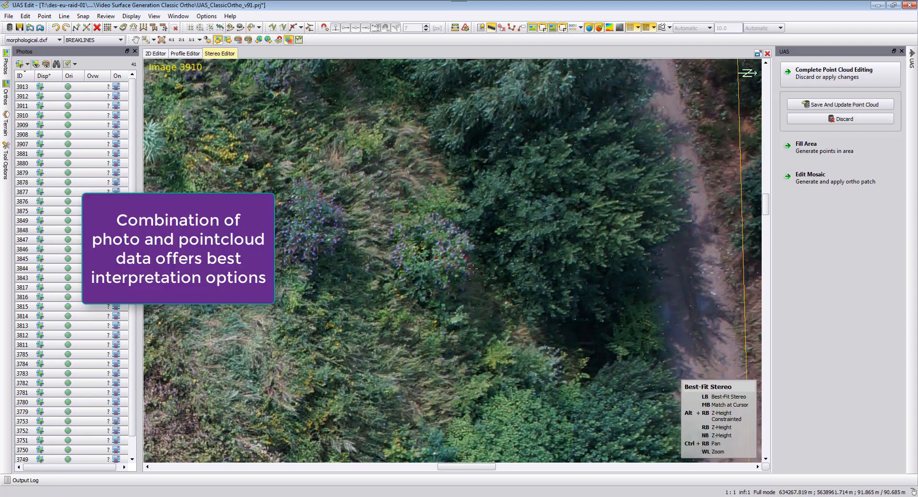
left_click(662, 27)
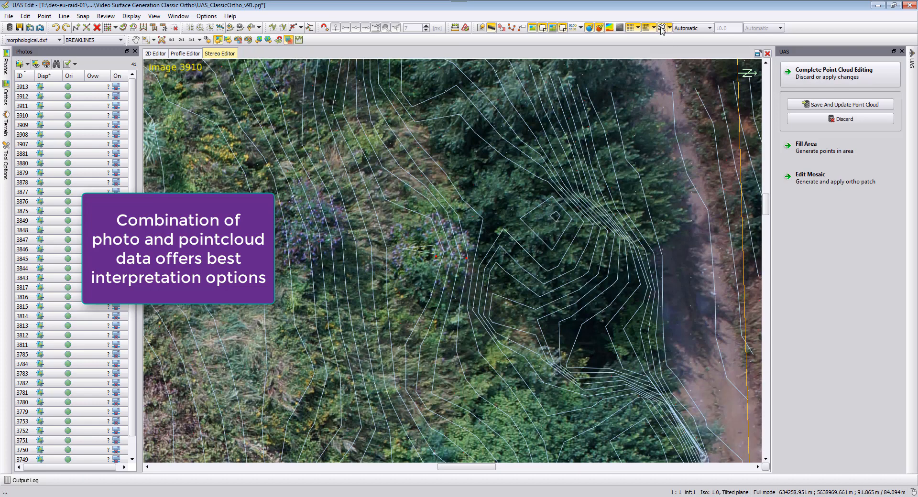
left_click(238, 40)
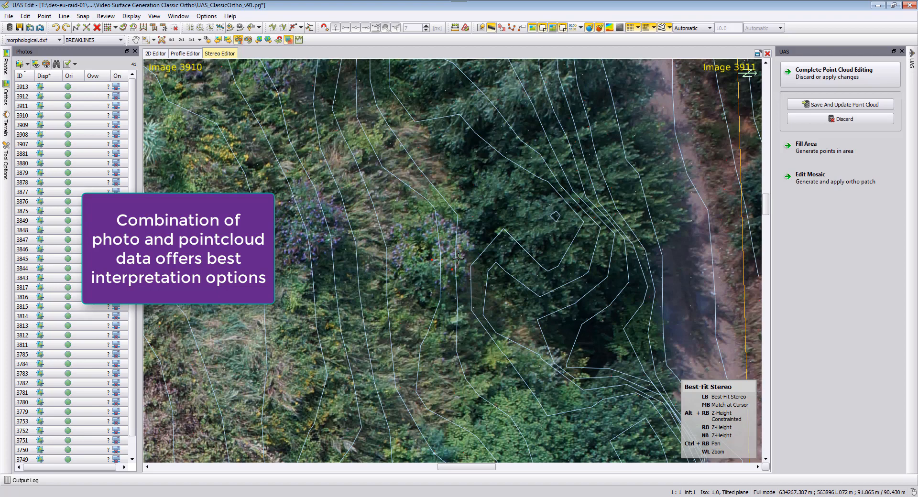
Step: Close the stereo and profile views and turn on the shaded relief beneath the contours in the 2D Editor
left_click(767, 53)
right_click_drag(416, 311, 400, 231)
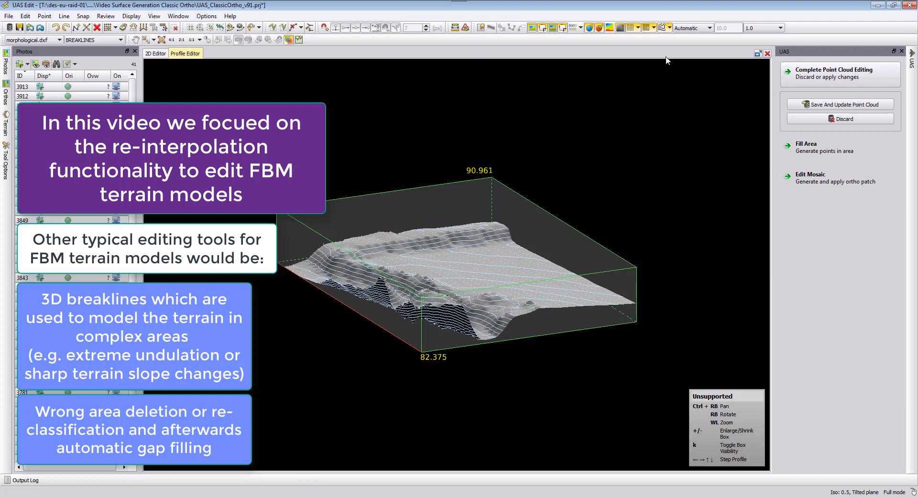
left_click(768, 54)
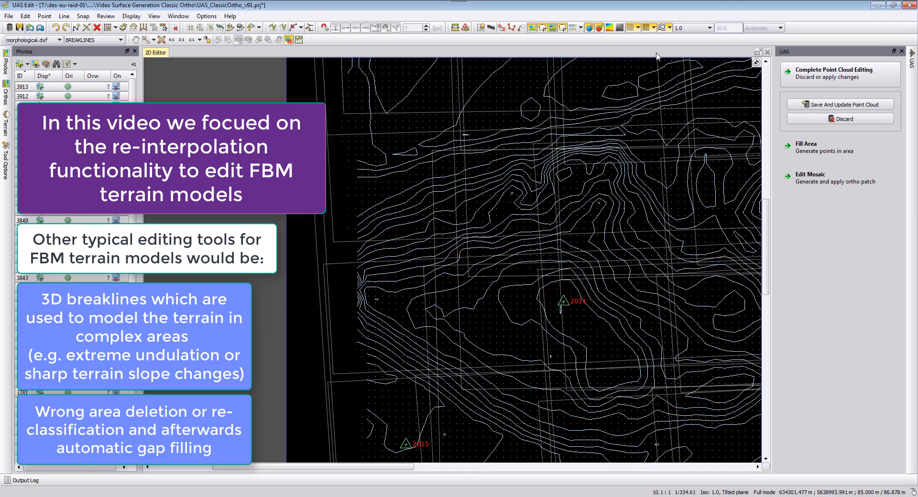
left_click(620, 28)
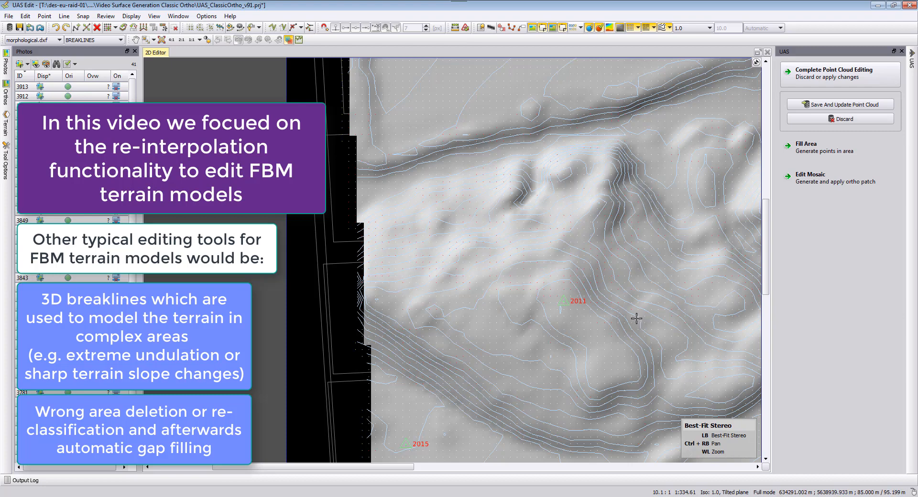
Step: Set the contour line color to red and the selected items color to magenta in the layer preferences
left_click(207, 16)
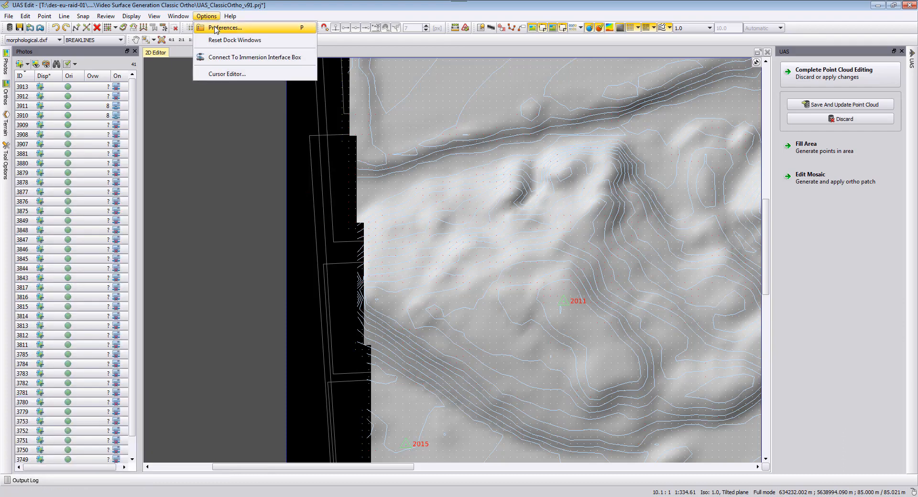
left_click(216, 30)
left_click(280, 161)
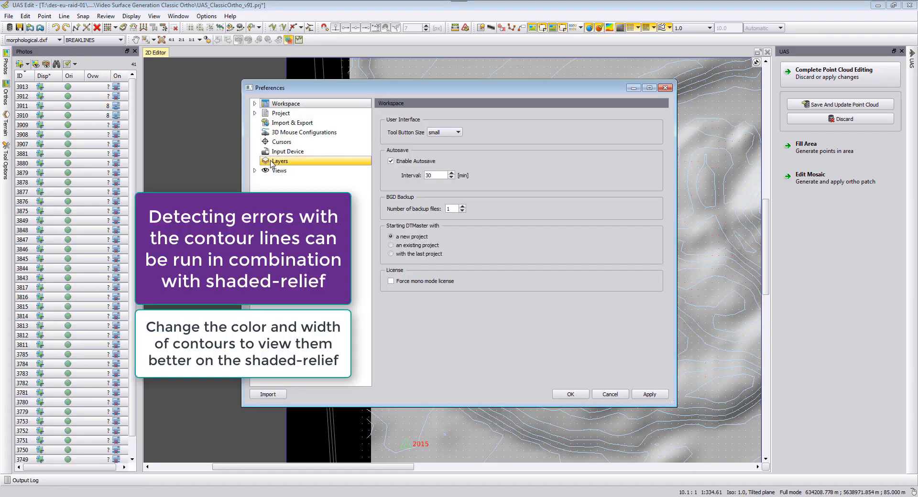
left_click(439, 196)
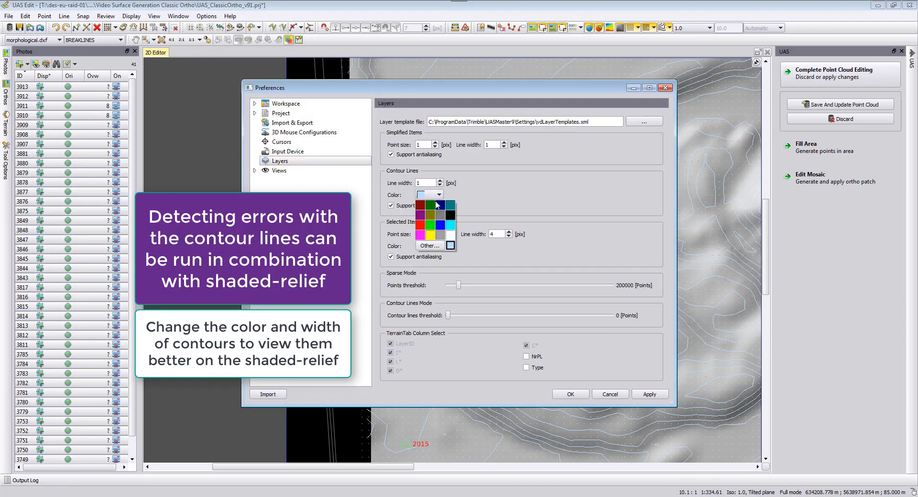
left_click(422, 228)
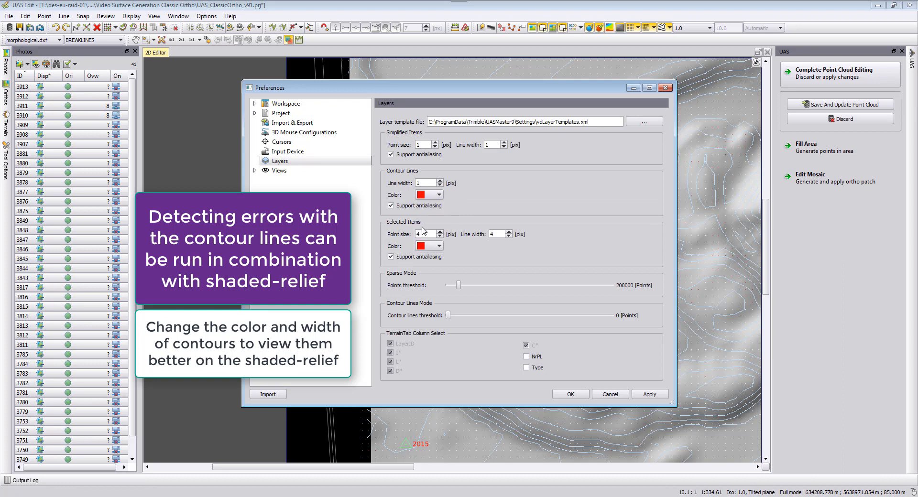
left_click(438, 246)
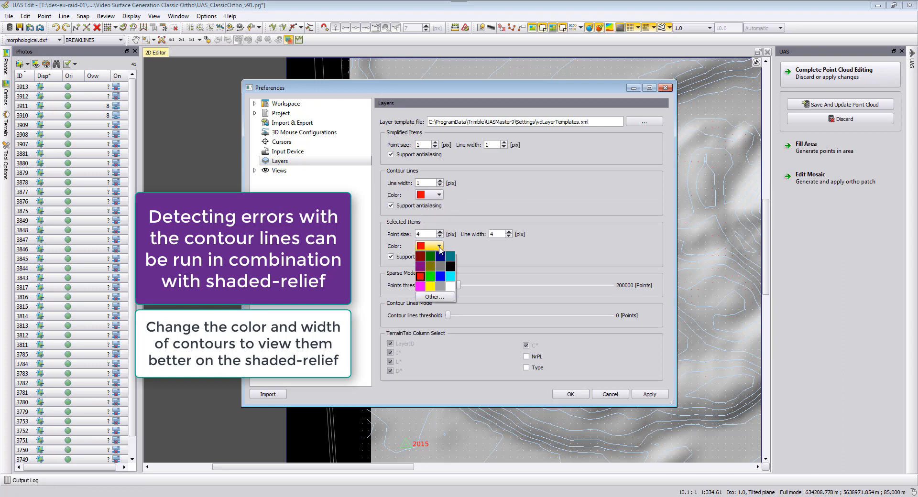
left_click(420, 286)
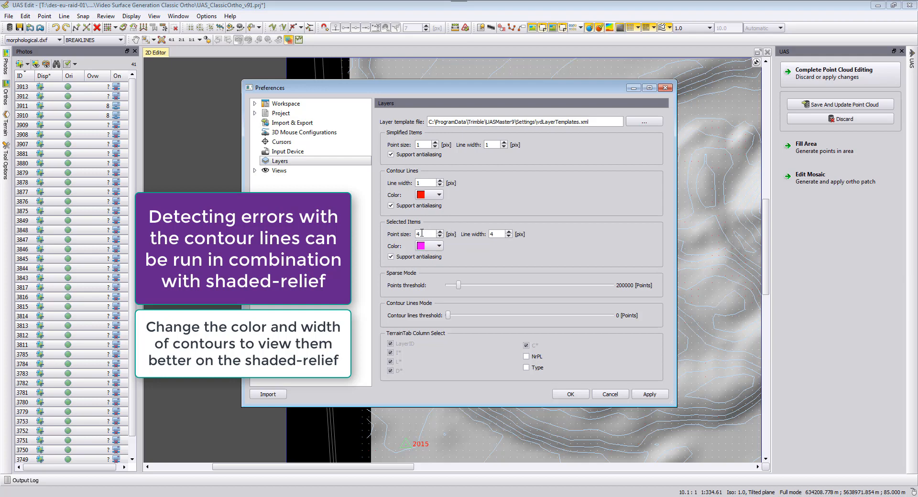
left_click(570, 394)
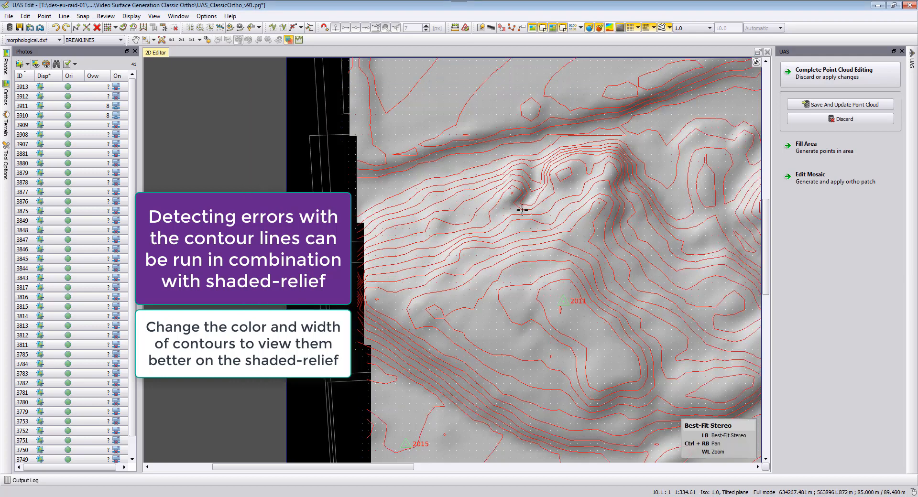
Step: Review the line width and color settings for contours and selected items in the layer preferences
left_click(205, 16)
left_click(217, 75)
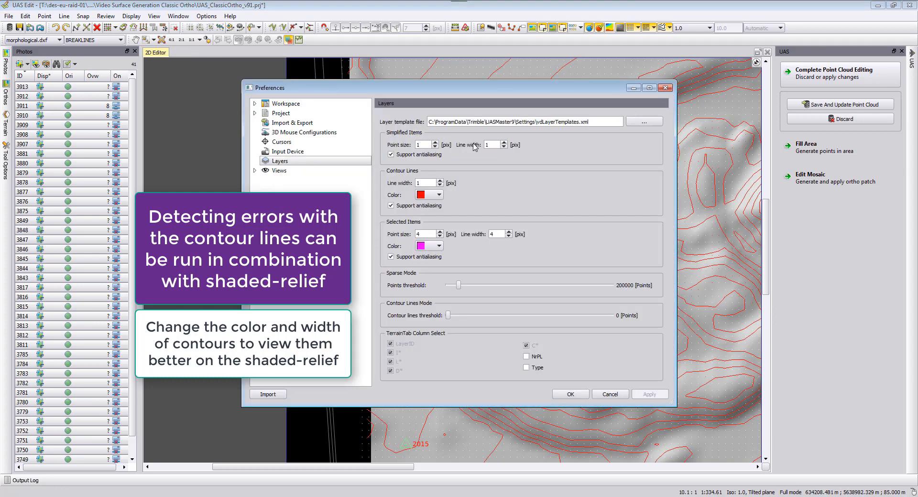
left_click(575, 395)
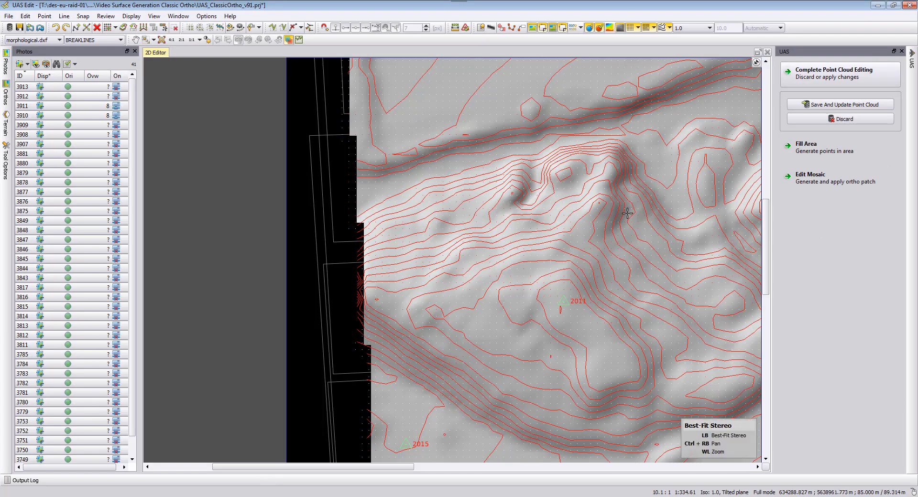
Step: Look over the whole terrain with its contours and shaded relief, and save the edits to update the point cloud
right_click_drag(630, 198, 419, 235, "ctrl")
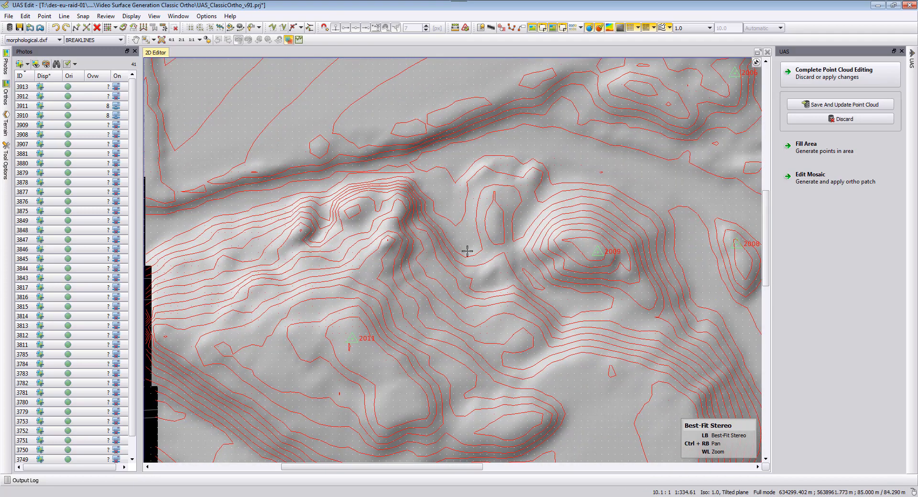
scroll(466, 251, "down", 5)
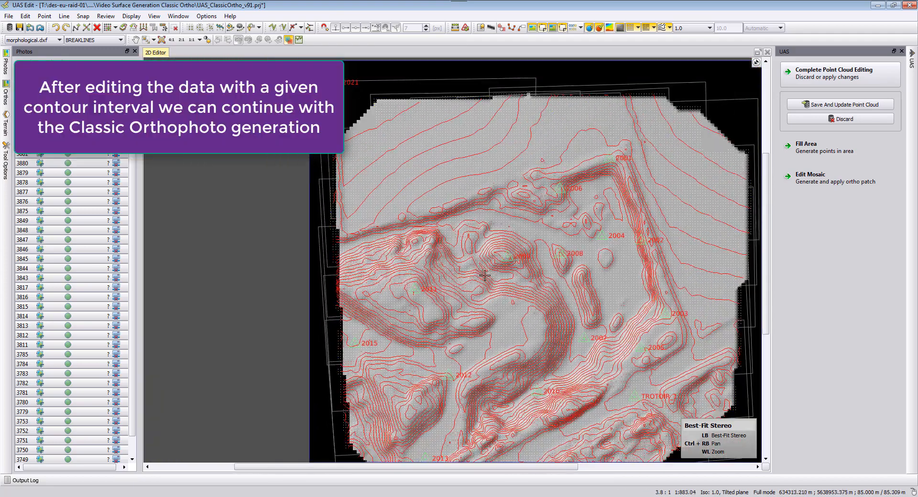
right_click_drag(484, 293, 492, 260, "ctrl")
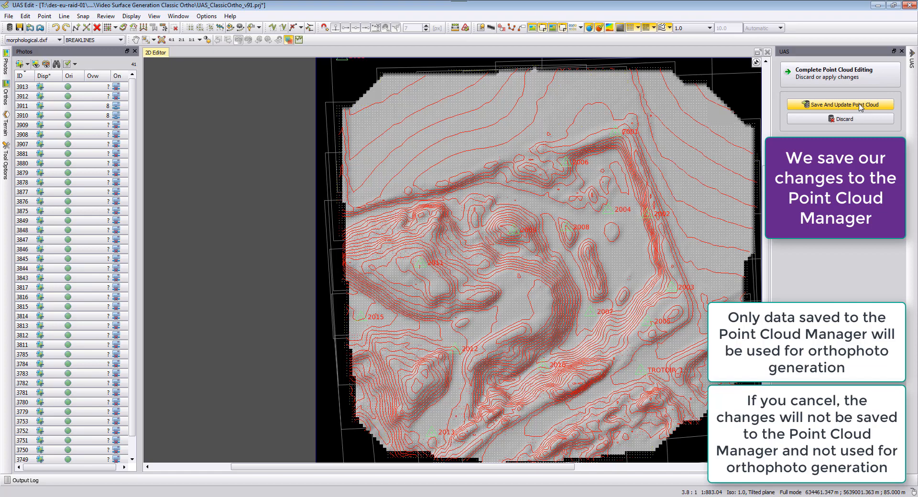
left_click(858, 105)
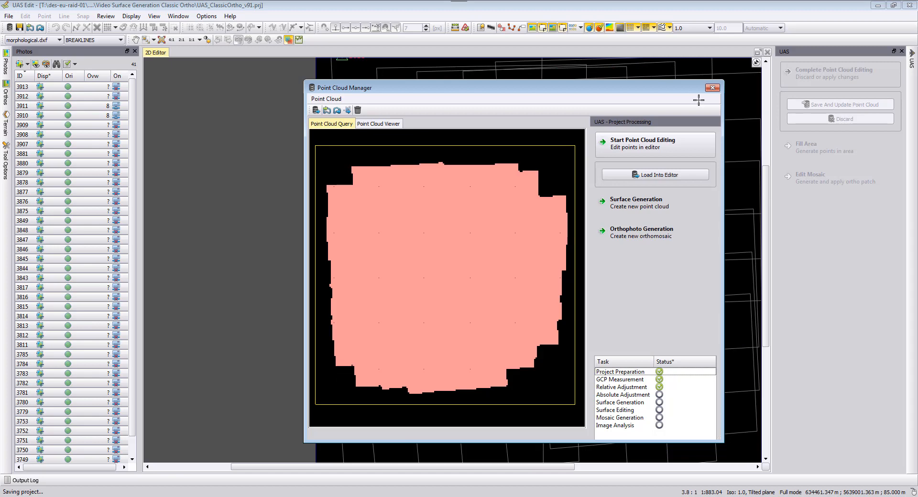
Step: Check the 2D Editor's contents behind the Point Cloud Manager, and close and reopen the manager
left_click_drag(636, 87, 290, 191)
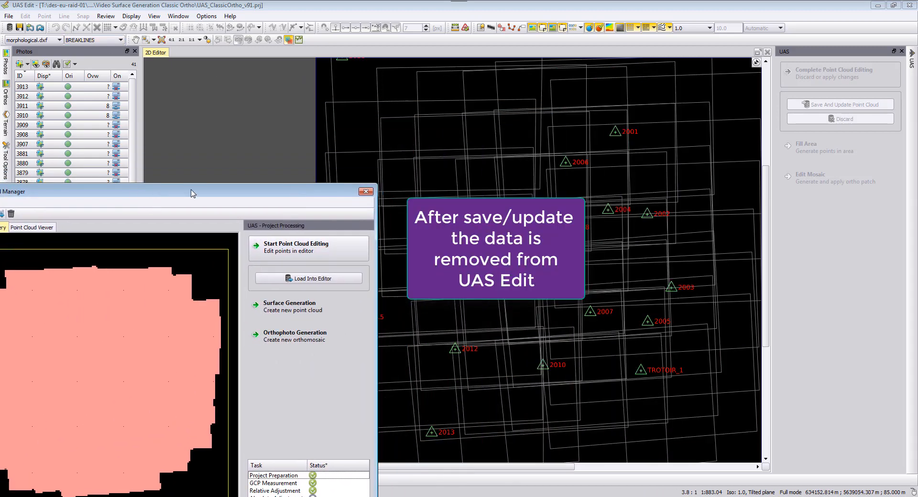
left_click_drag(193, 194, 531, 115)
left_click(706, 116)
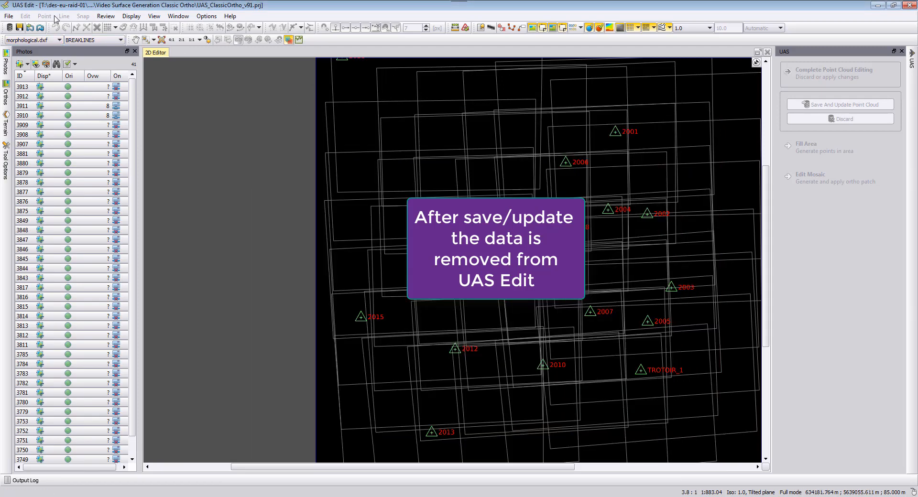
left_click(9, 16)
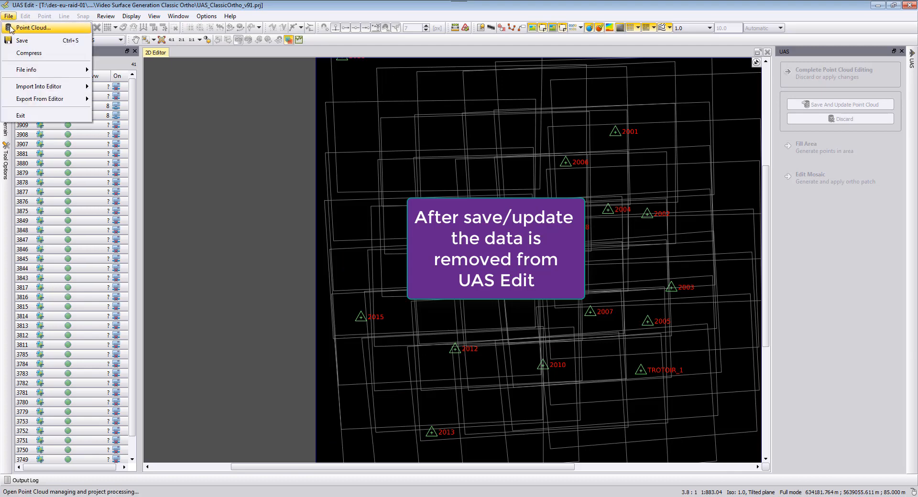
left_click(21, 21)
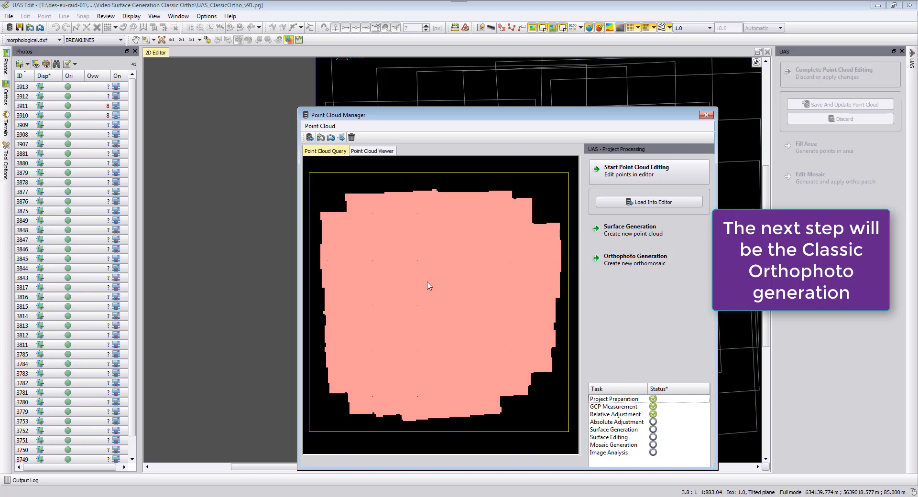
Step: Switch to Windows Explorer and go up from 21-Surface Extraction to the Video Surface Generation Classic Ortho project folder
left_click(72, 496)
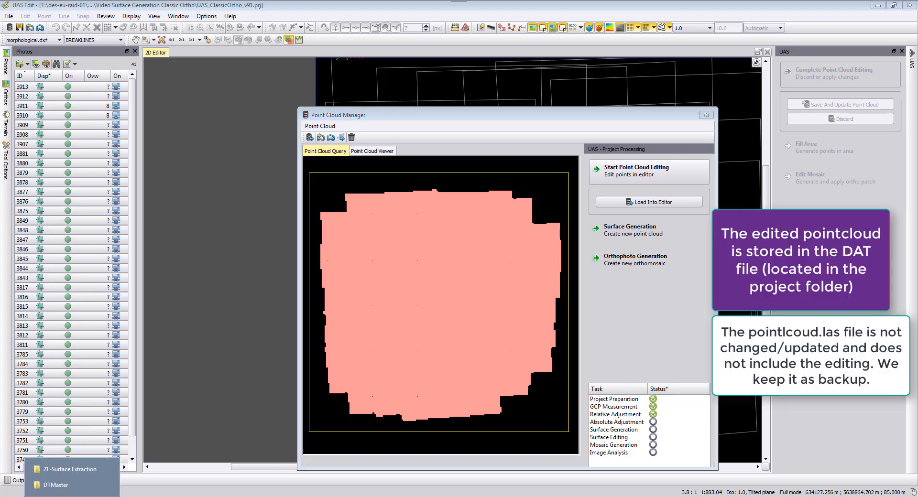
left_click(69, 469)
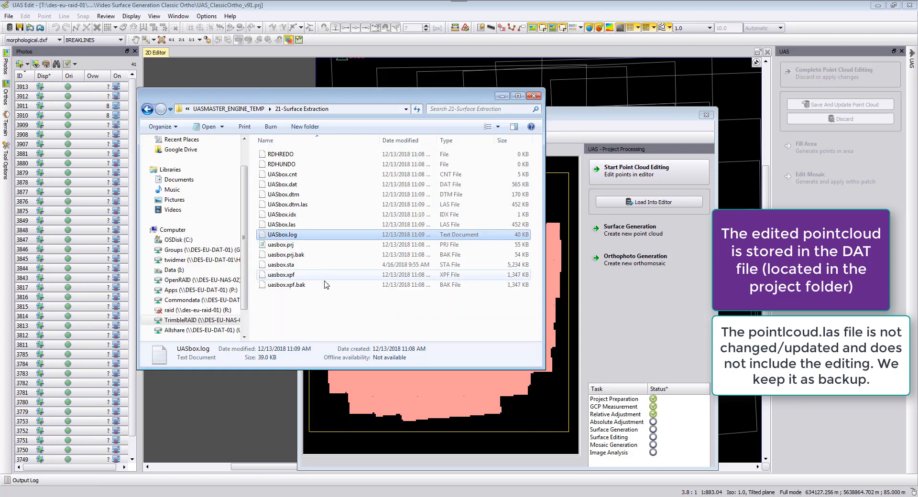
left_click(248, 109)
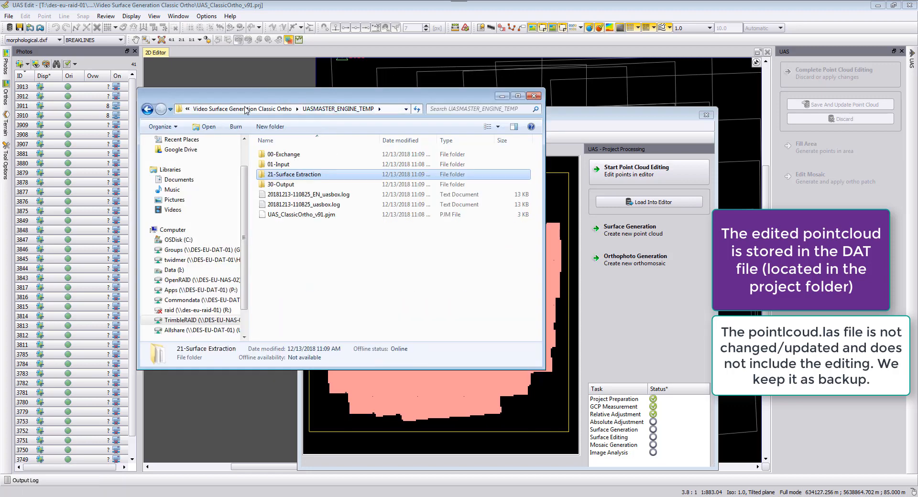
left_click(251, 109)
Step: Compare the full modification dates of pointcloud.las and UAS_ClassicOrtho_v91.dat in the project folder
left_click(282, 175)
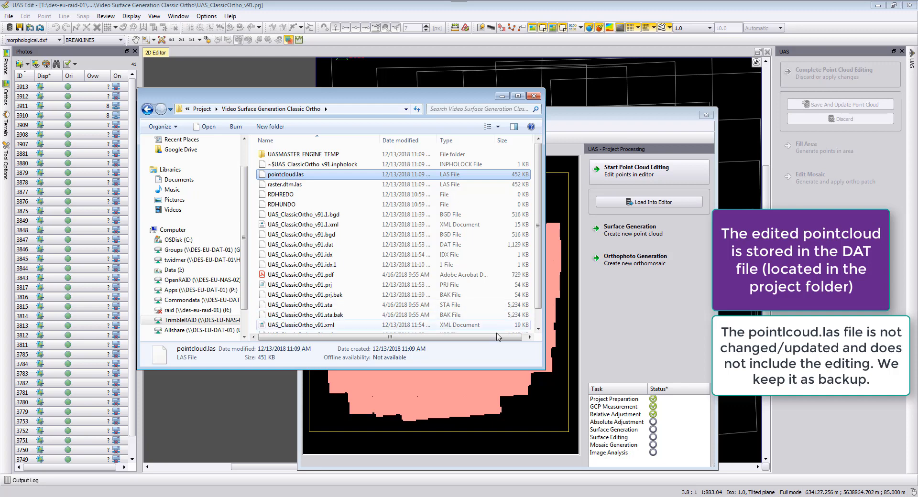
left_click_drag(540, 366, 613, 409)
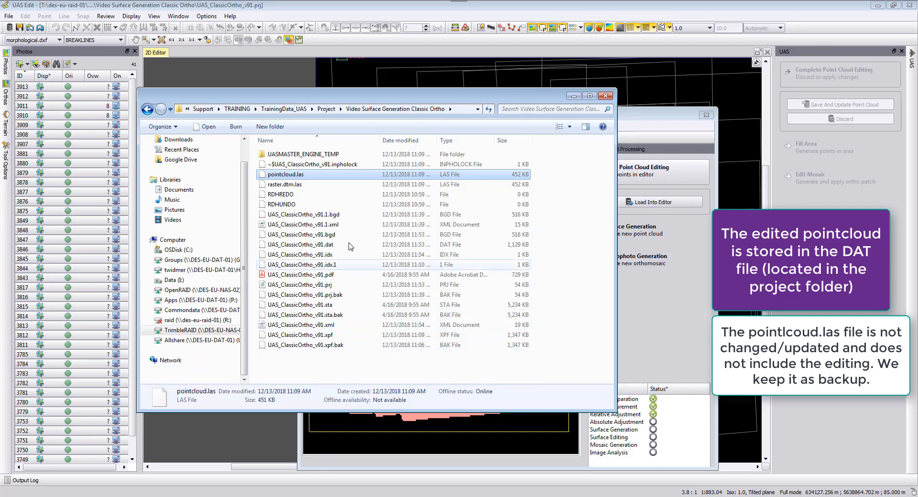
left_click(331, 245)
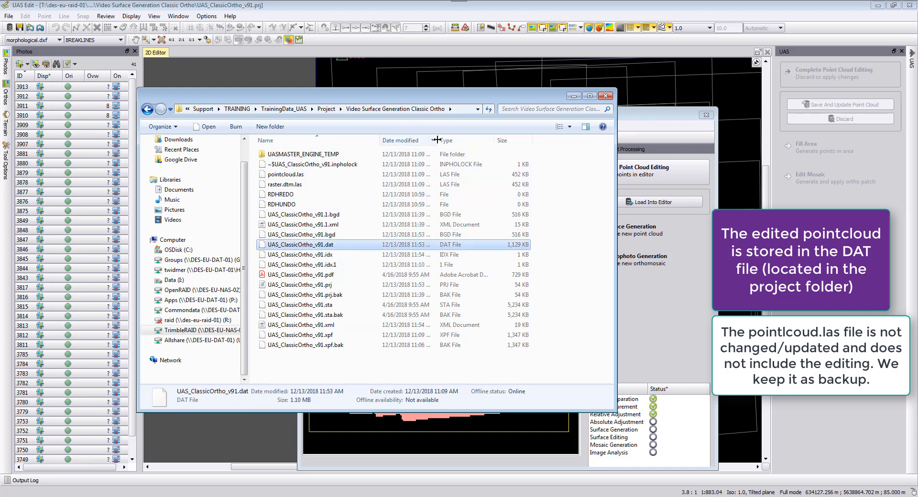
left_click_drag(439, 140, 468, 139)
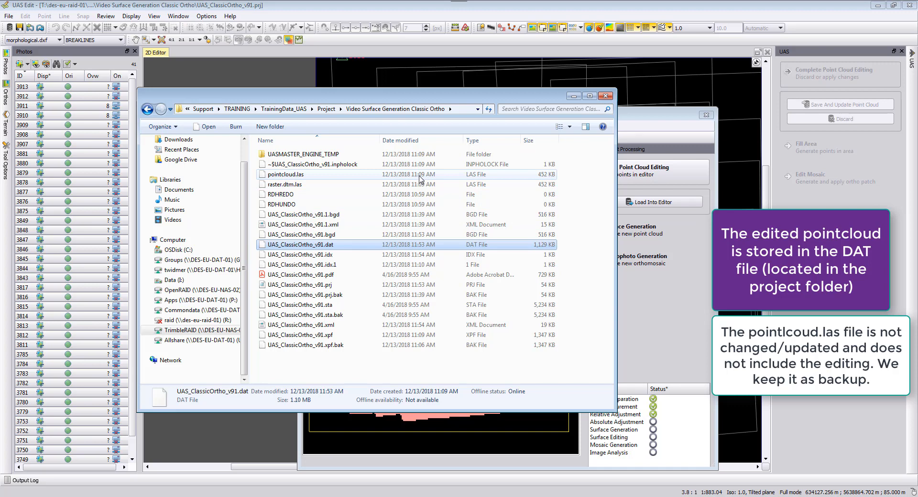
left_click(307, 176)
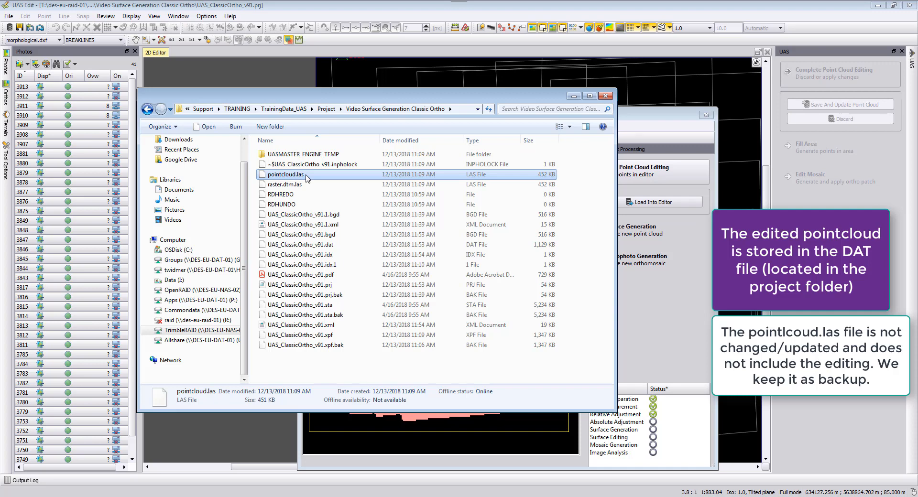
left_click(328, 247)
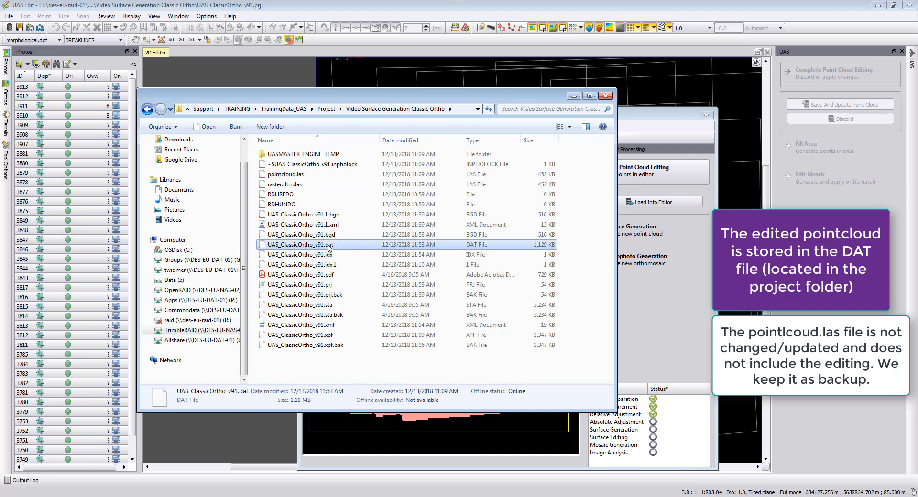